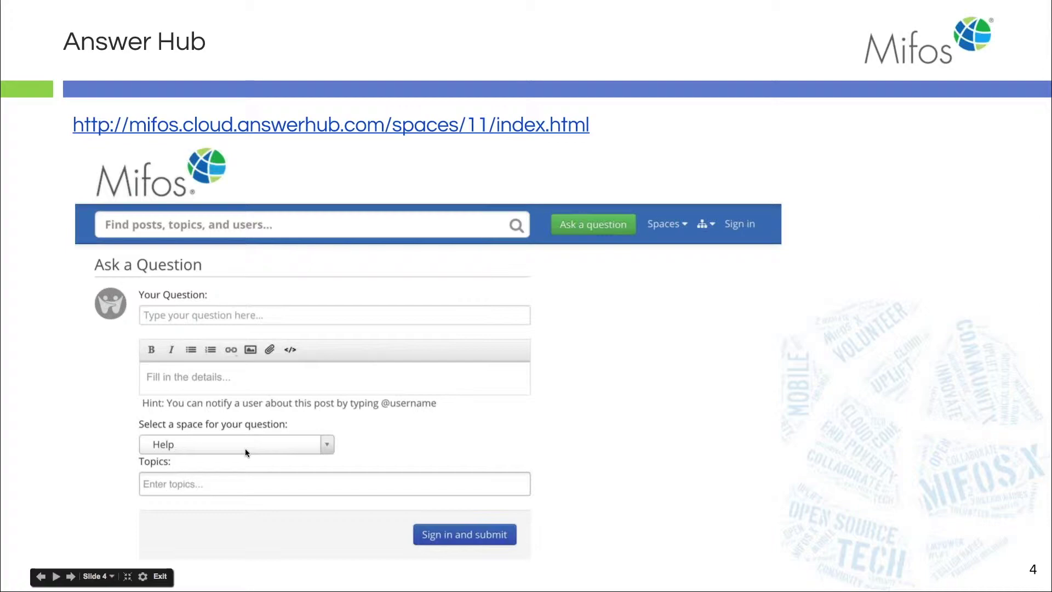
- Advance the presentation to the Standing Instructions slide
click(71, 578)
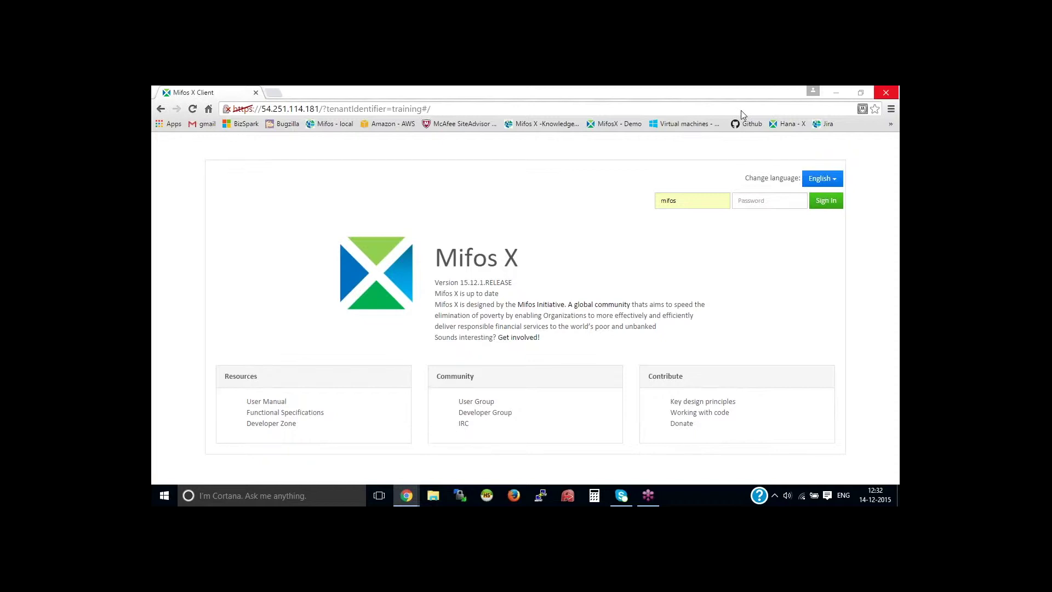
- Sign in to Mifos X with the account password
click(756, 200)
text(password)
key(Return)
- Search the Standing Instructions History under Admin > Organization, which shows no entries
click(467, 145)
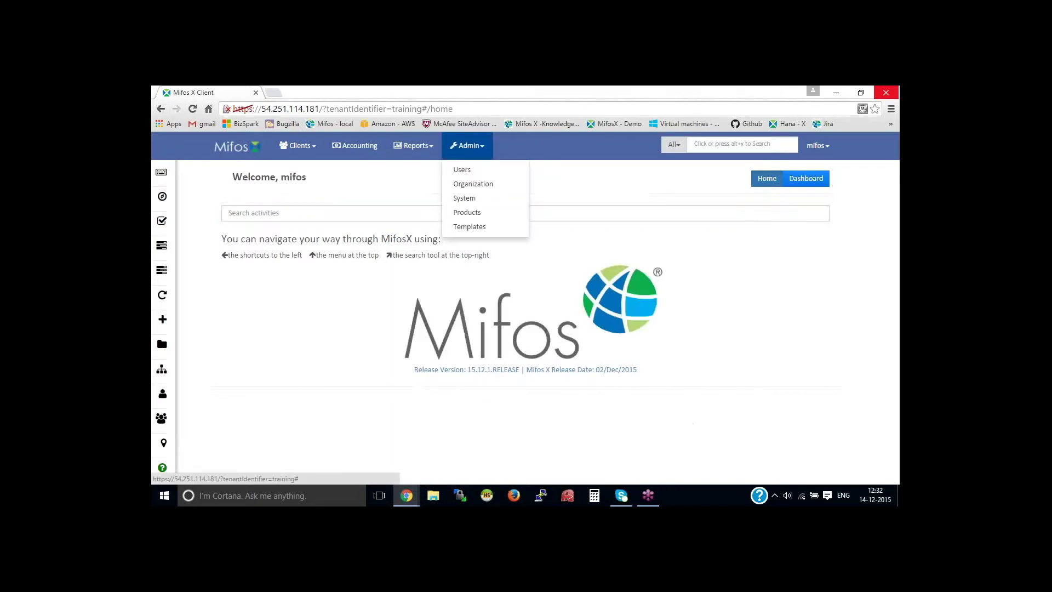
click(498, 190)
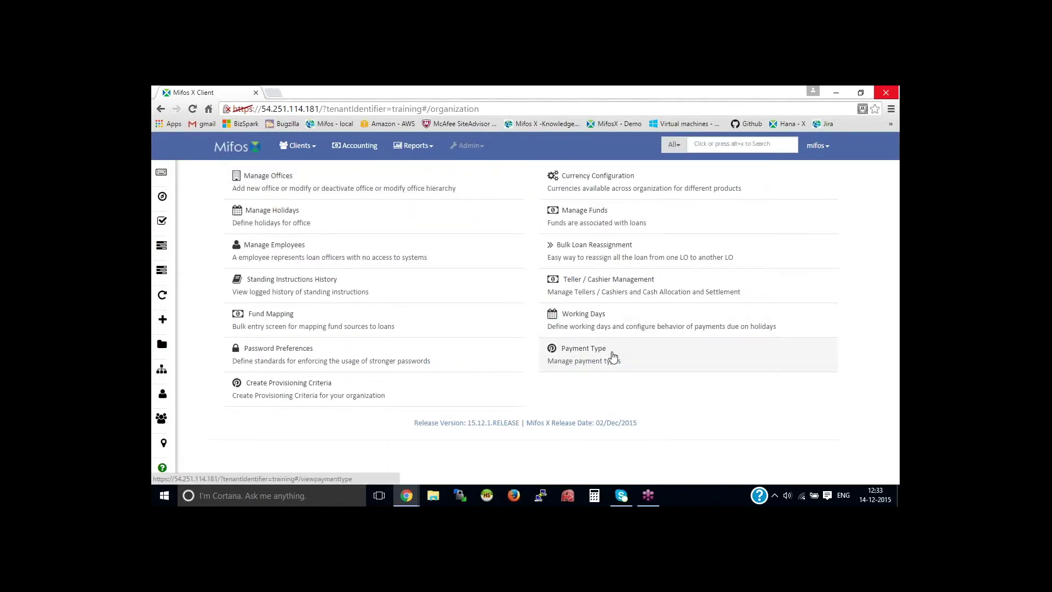
click(308, 295)
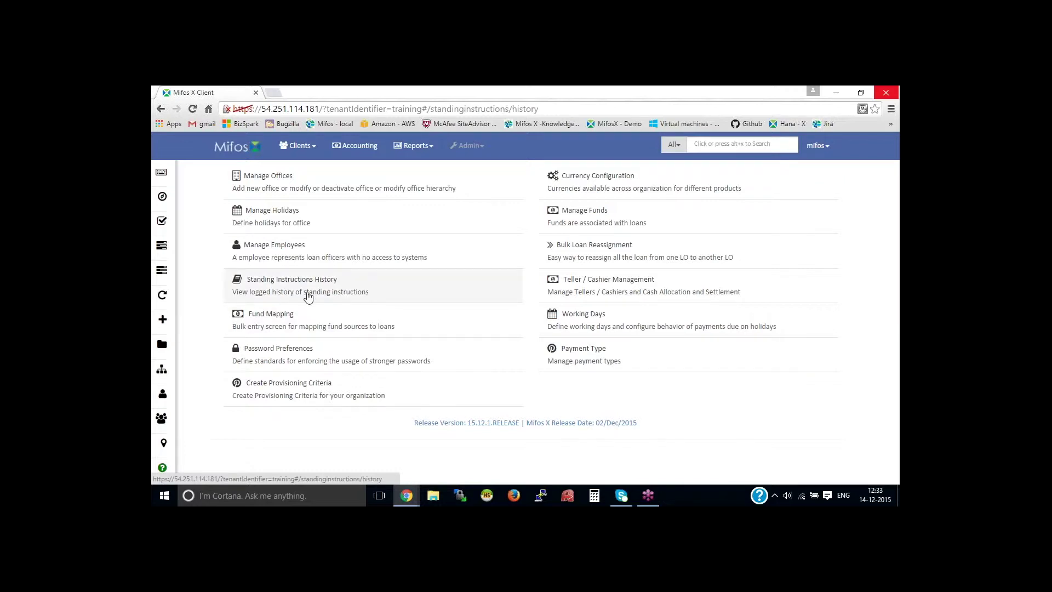
click(762, 192)
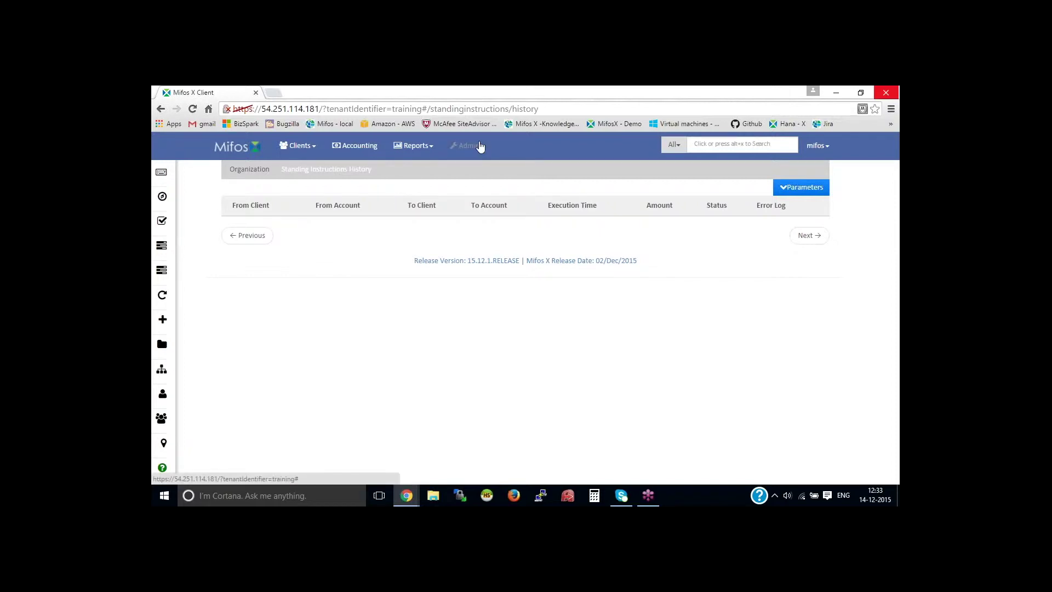
click(293, 146)
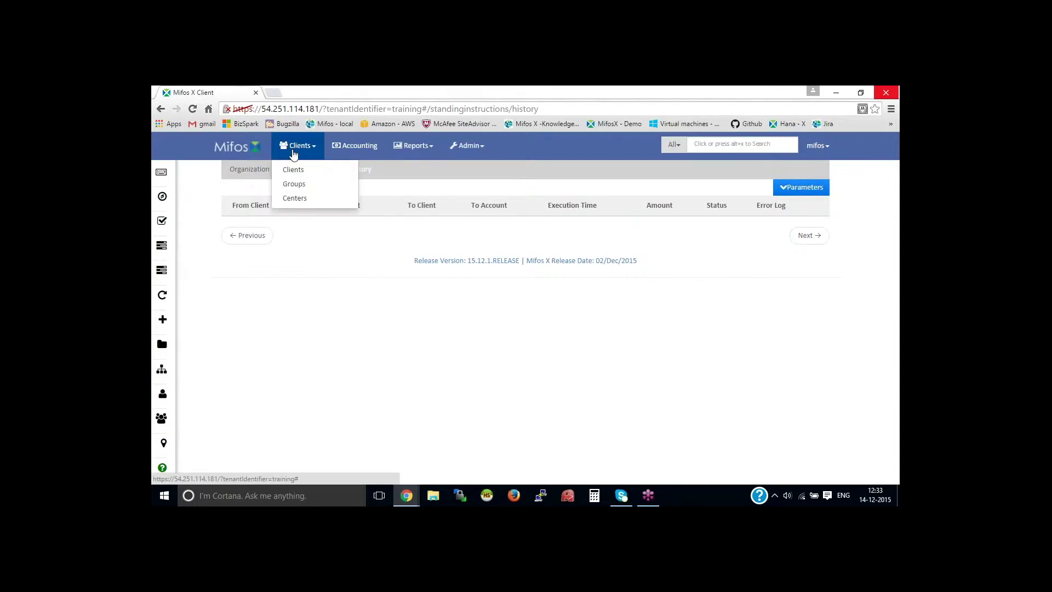
click(293, 169)
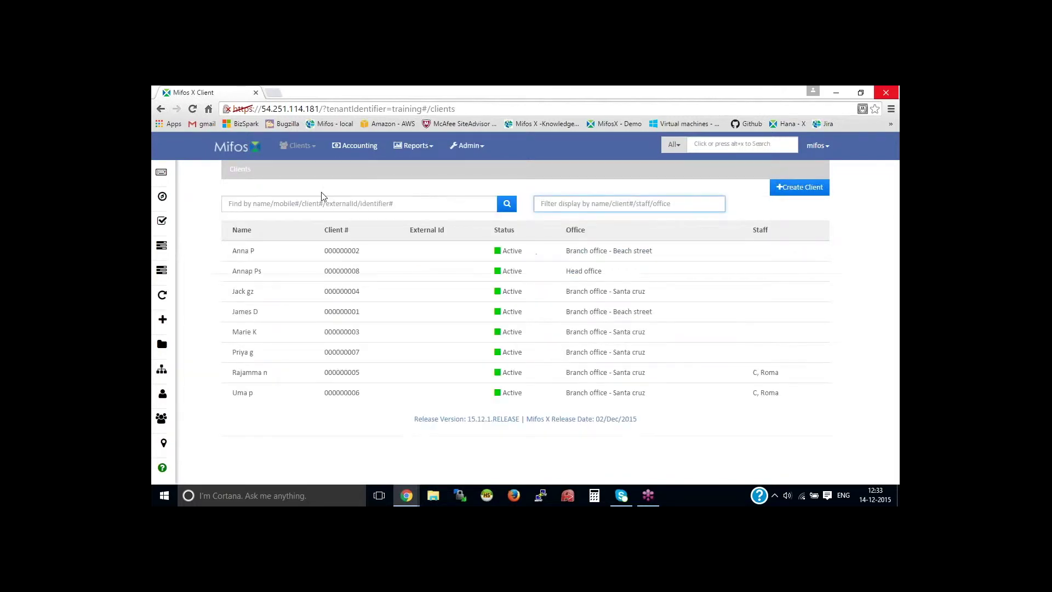
click(296, 252)
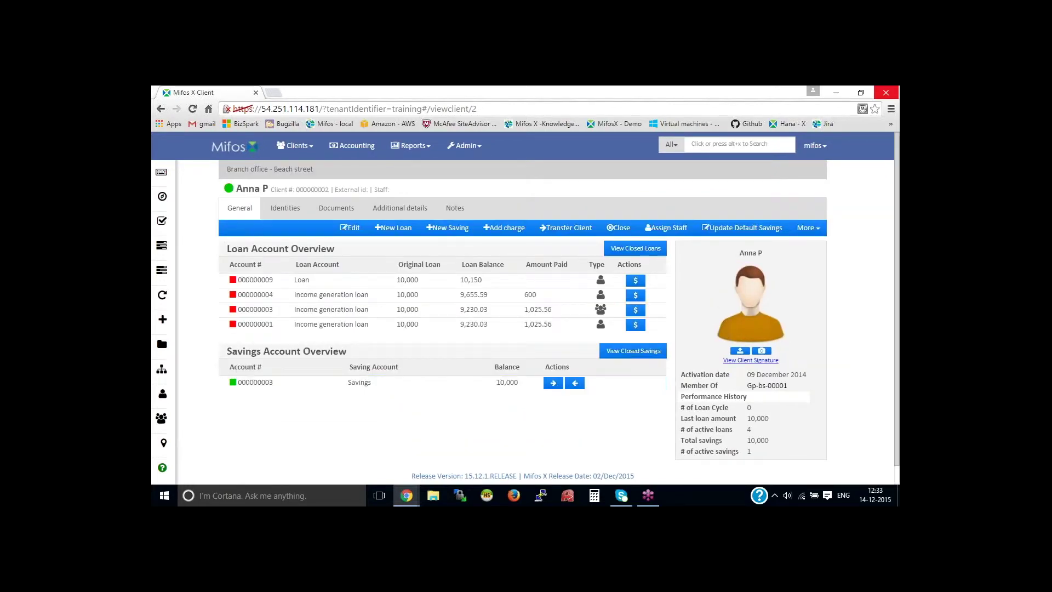
click(392, 383)
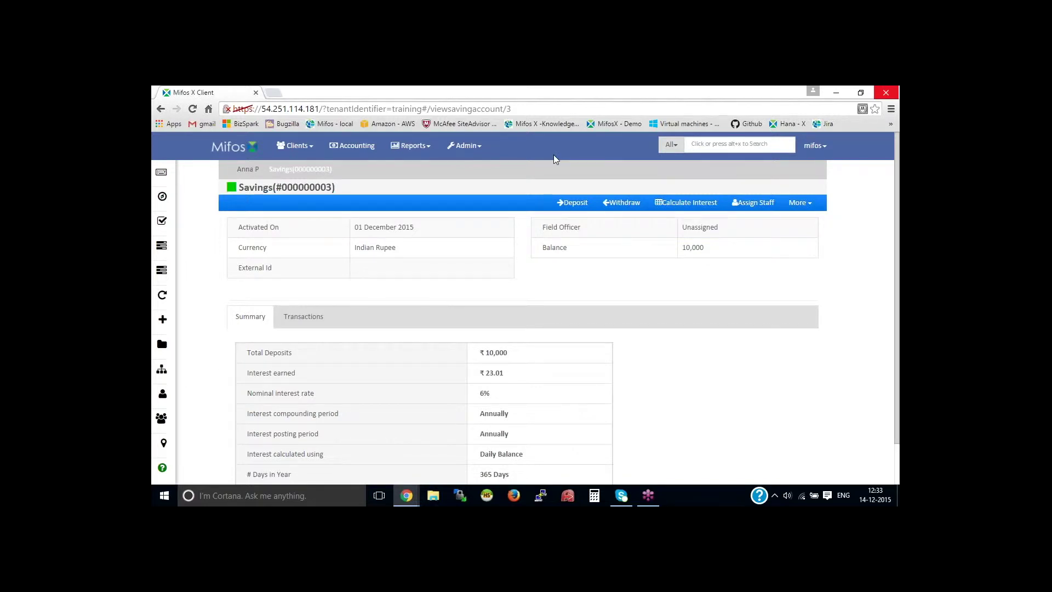
triple_click(284, 189)
click(252, 168)
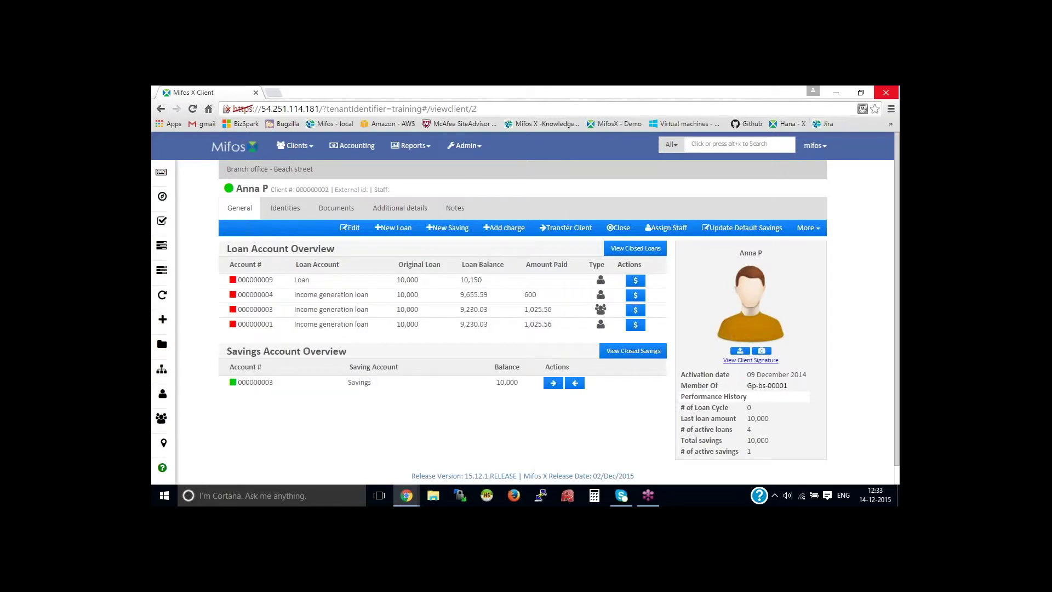
click(805, 227)
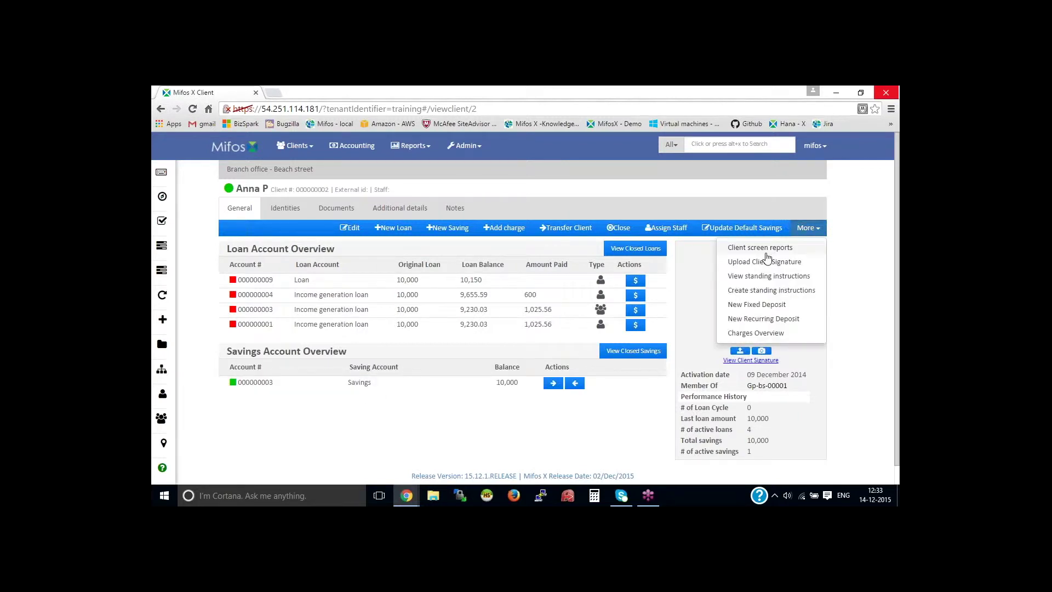
click(755, 294)
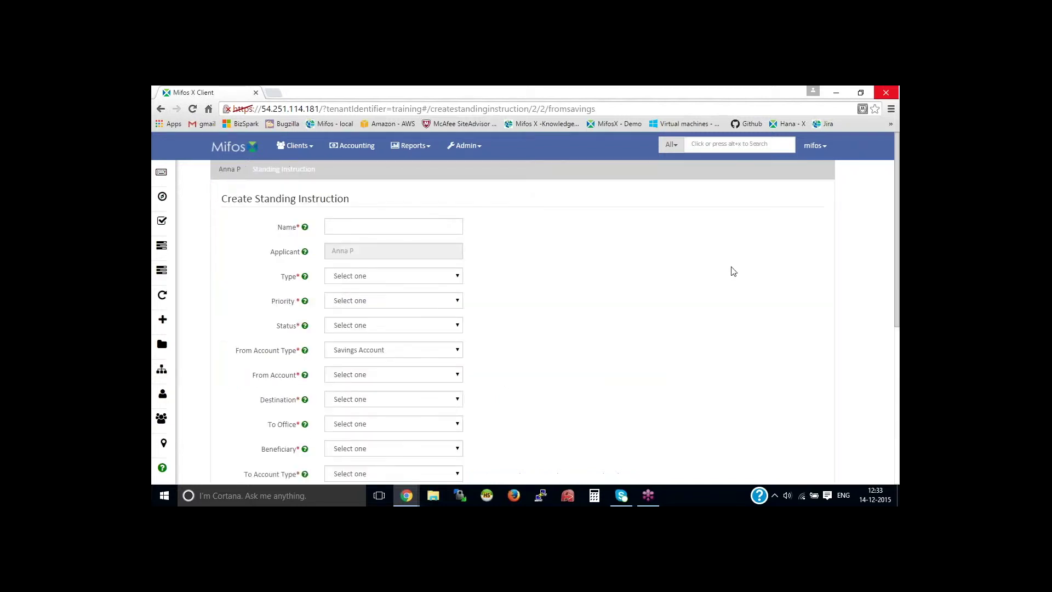
click(349, 223)
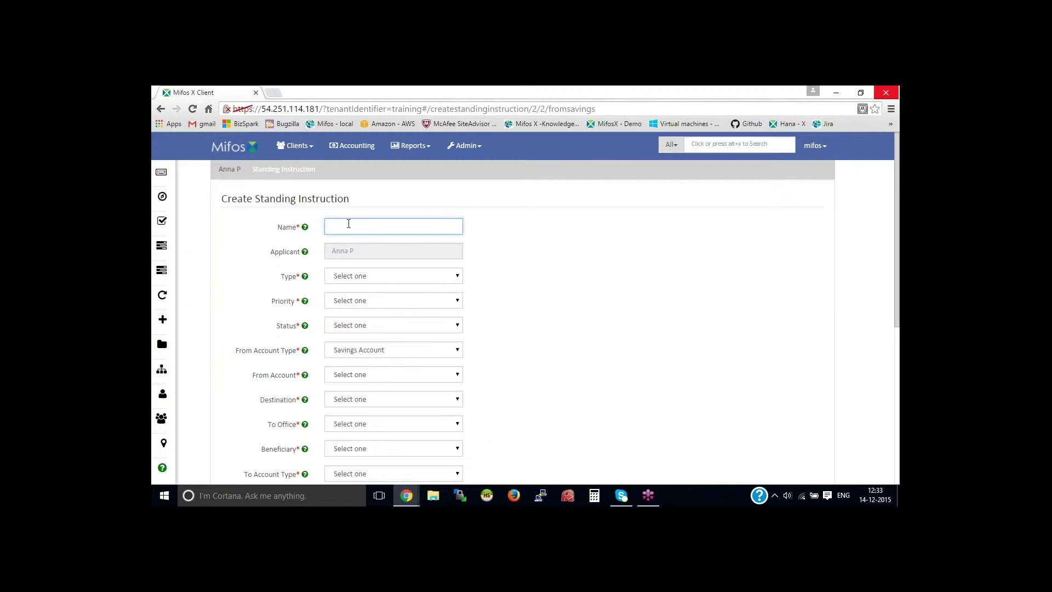
text(Standing instruction for loan)
click(384, 279)
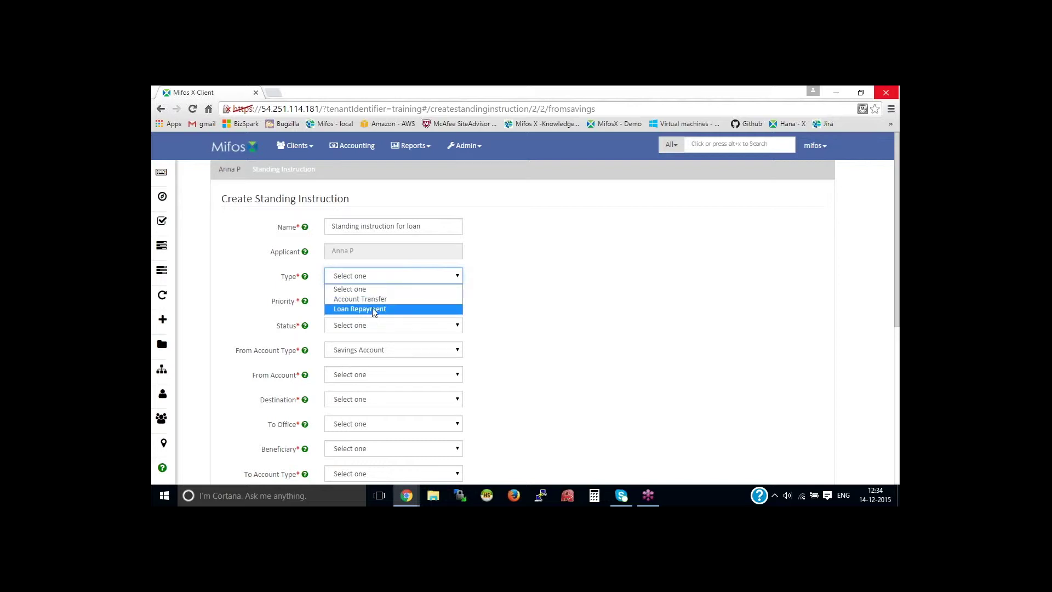
- Set the instruction type to Loan Repayment and the priority to Urgent Priority
click(406, 309)
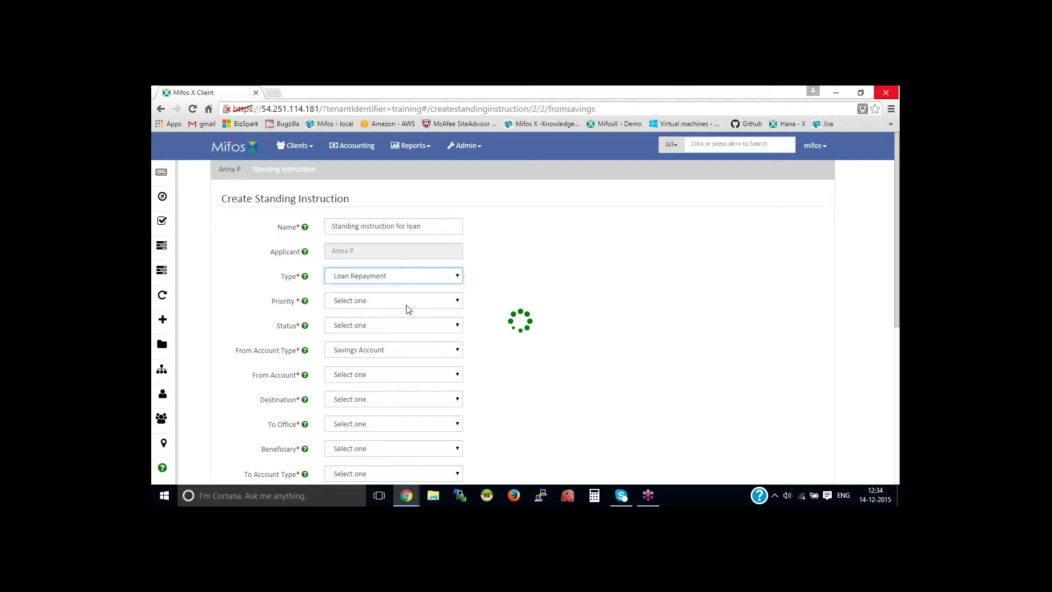
click(405, 301)
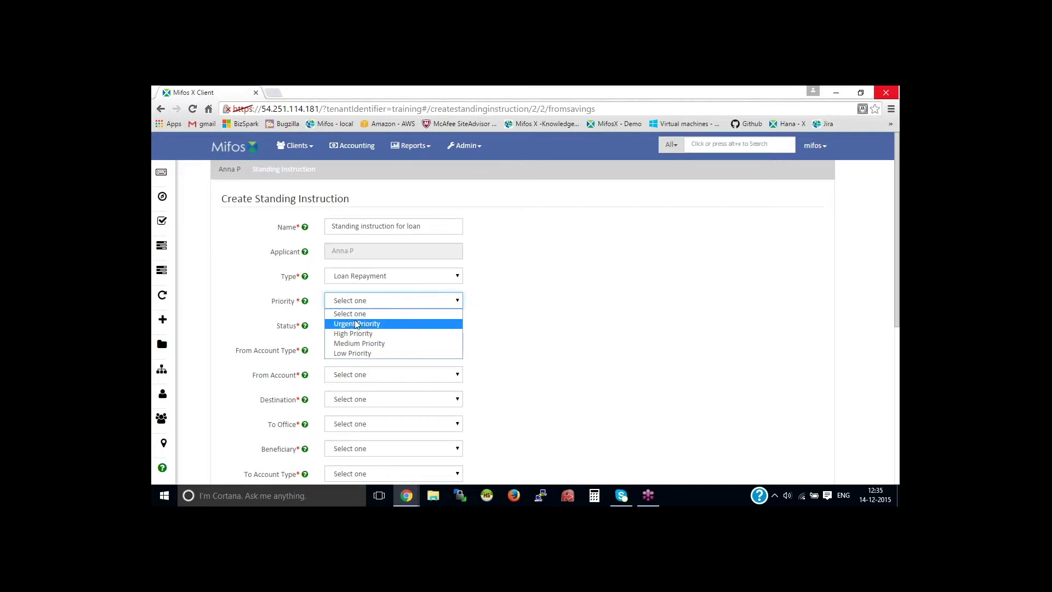
click(390, 325)
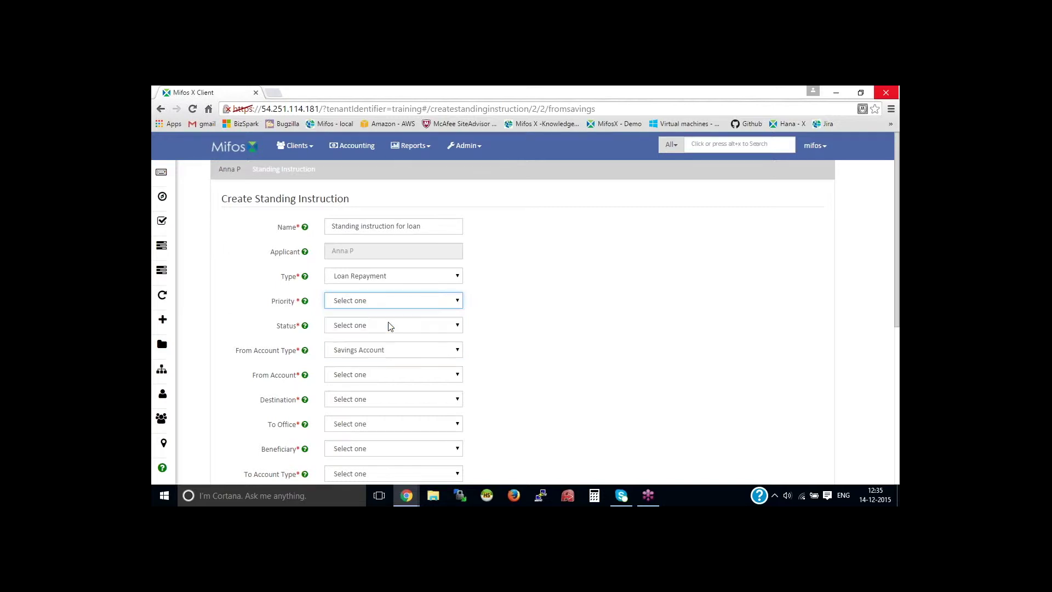
click(390, 326)
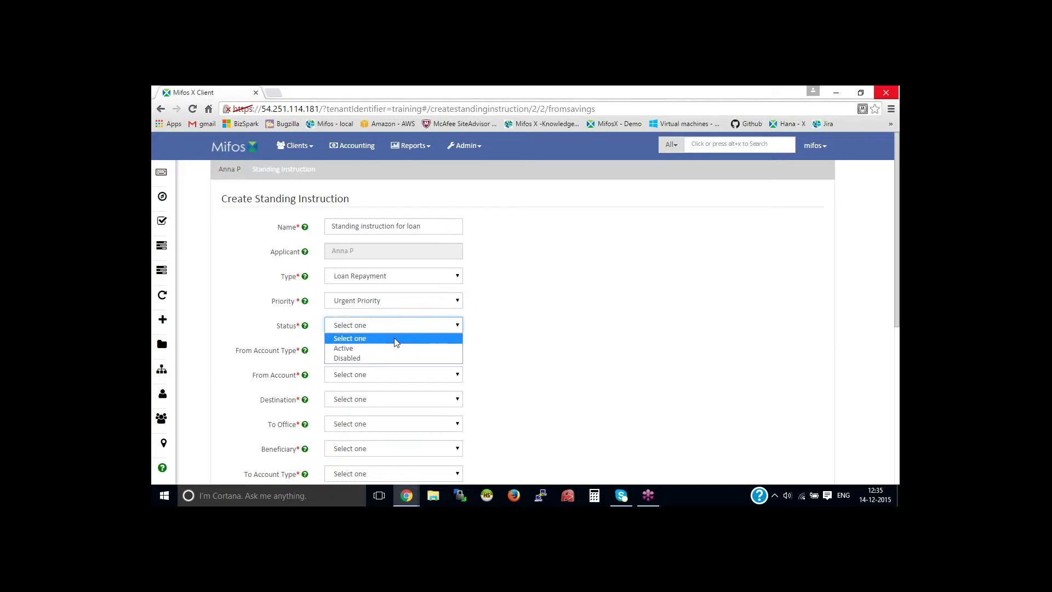
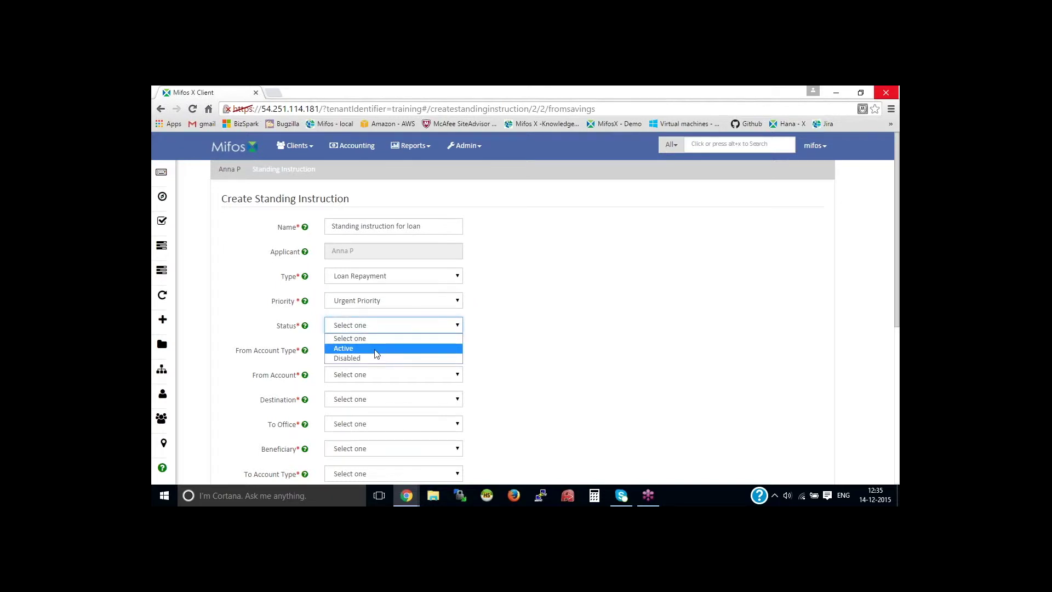
- Make the instruction Active, drawing from the client's savings account as a Savings Account source
click(391, 350)
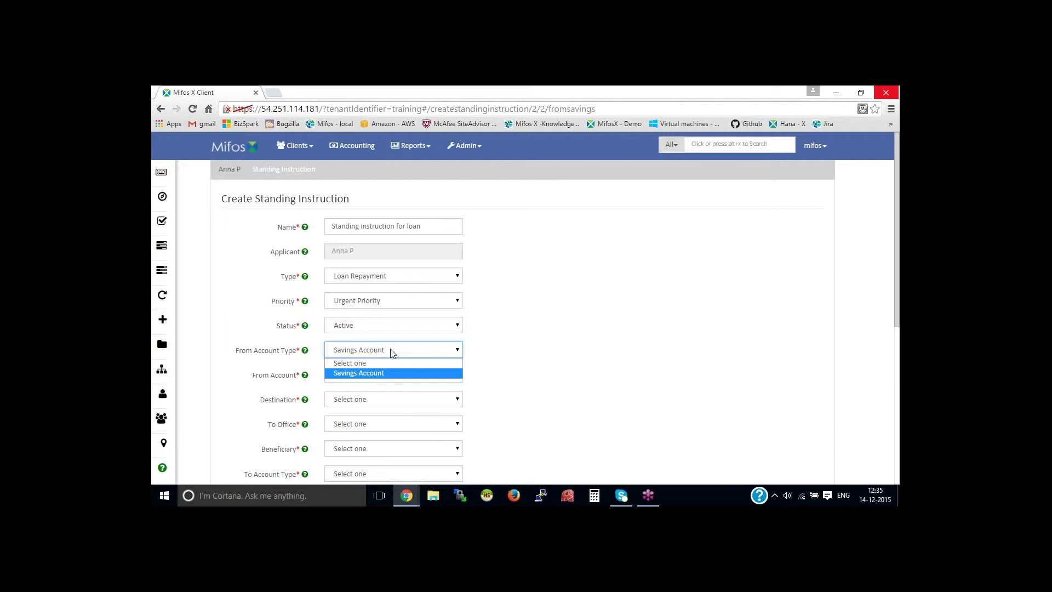
click(567, 332)
scroll(567, 332, down, 2)
drag(236, 242, 294, 245)
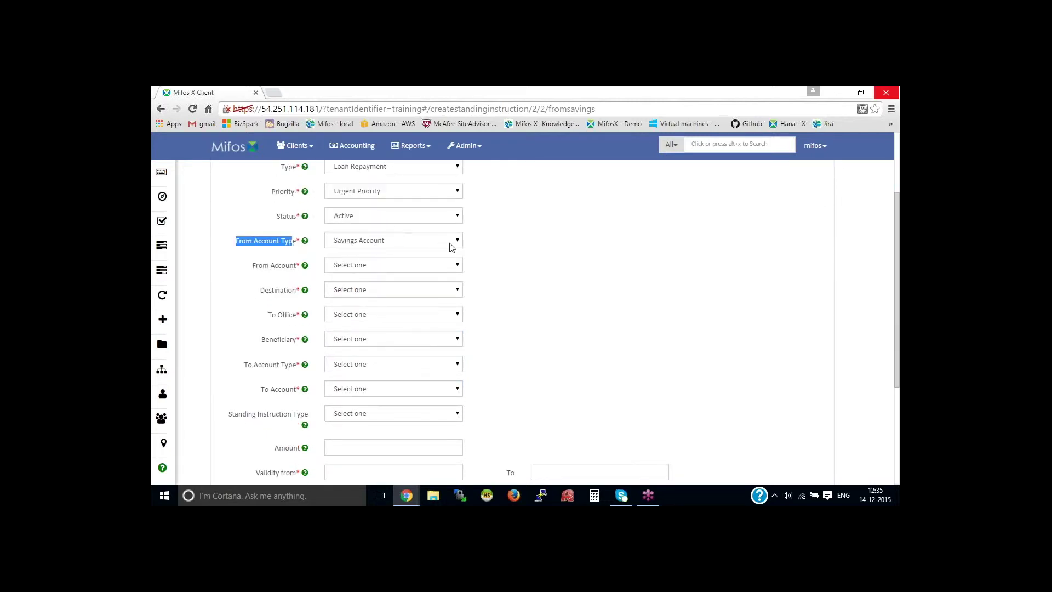
click(551, 244)
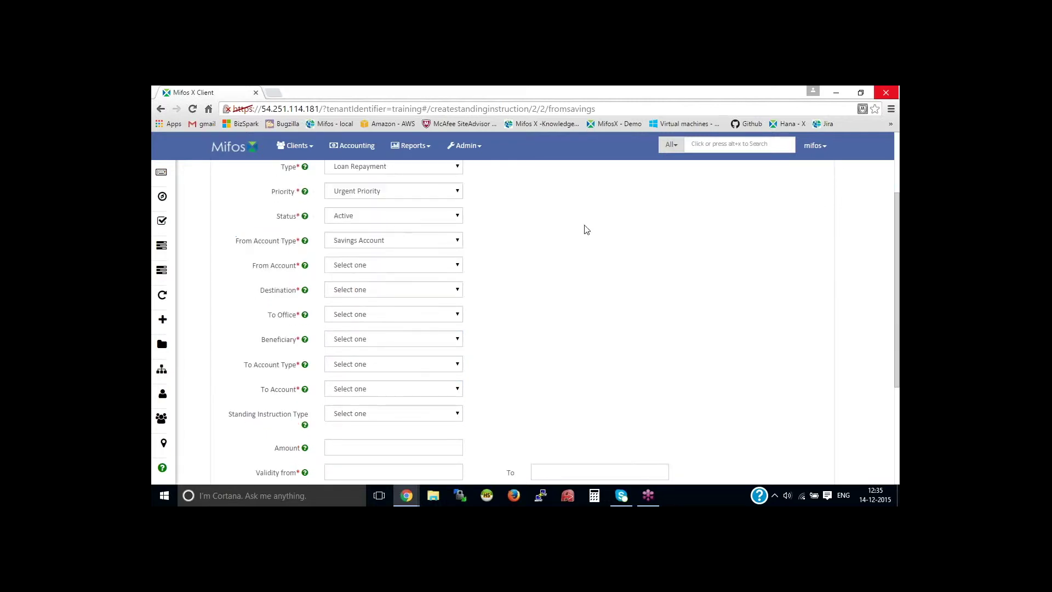
click(405, 271)
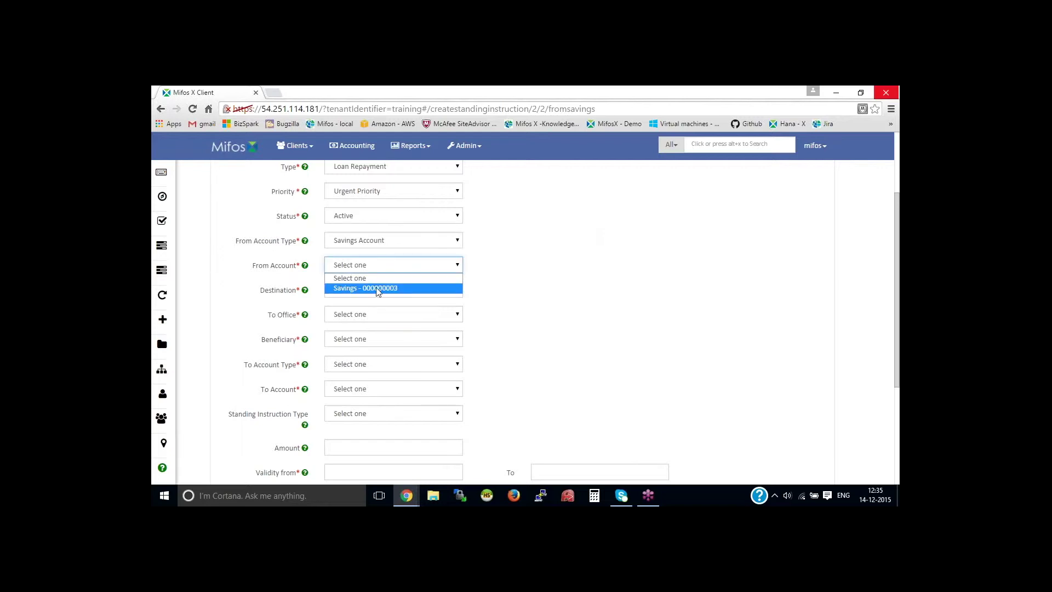
click(418, 288)
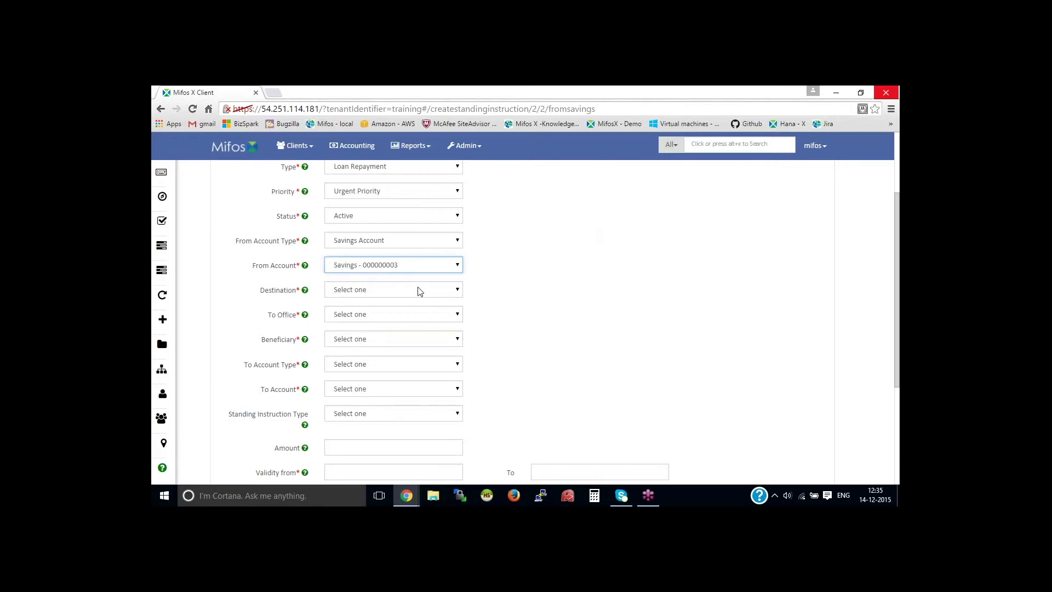
click(369, 293)
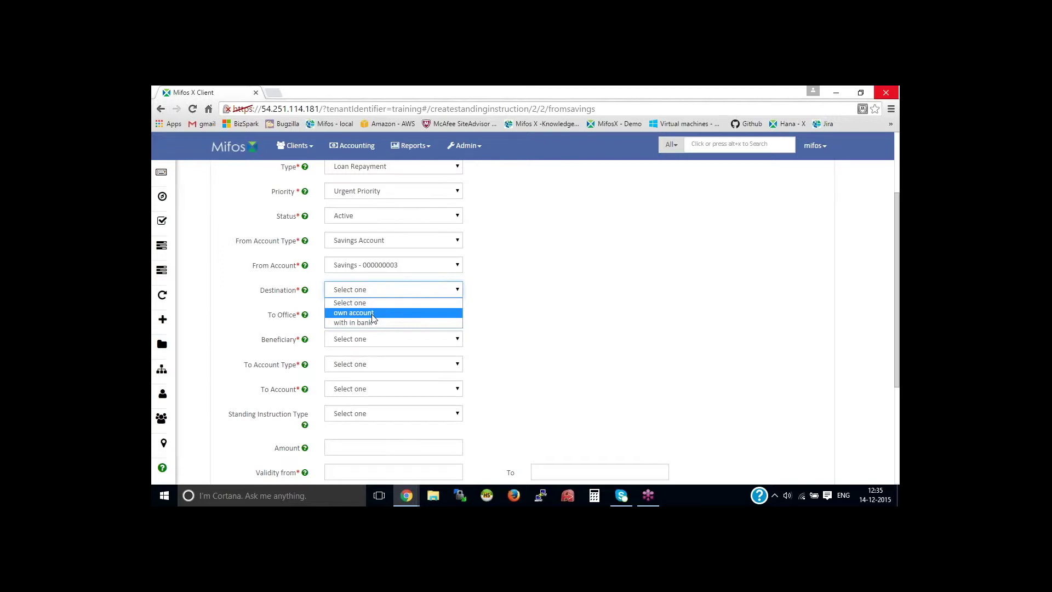
- Send the transfer to the client's own account and check the auto-filled office and beneficiary
click(373, 317)
scroll(387, 317, down, 2)
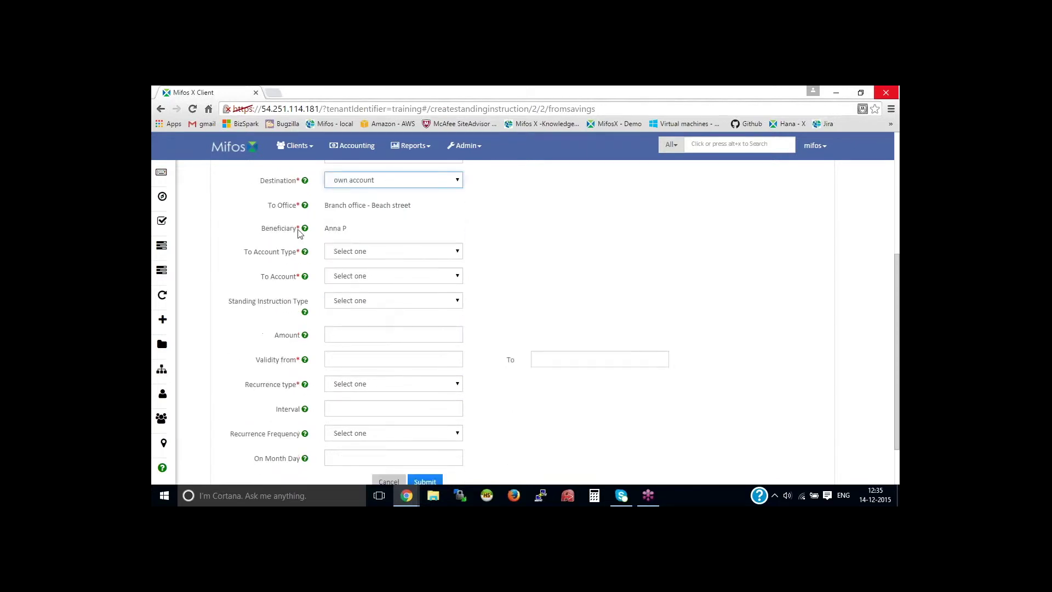
drag(325, 205, 418, 209)
click(418, 208)
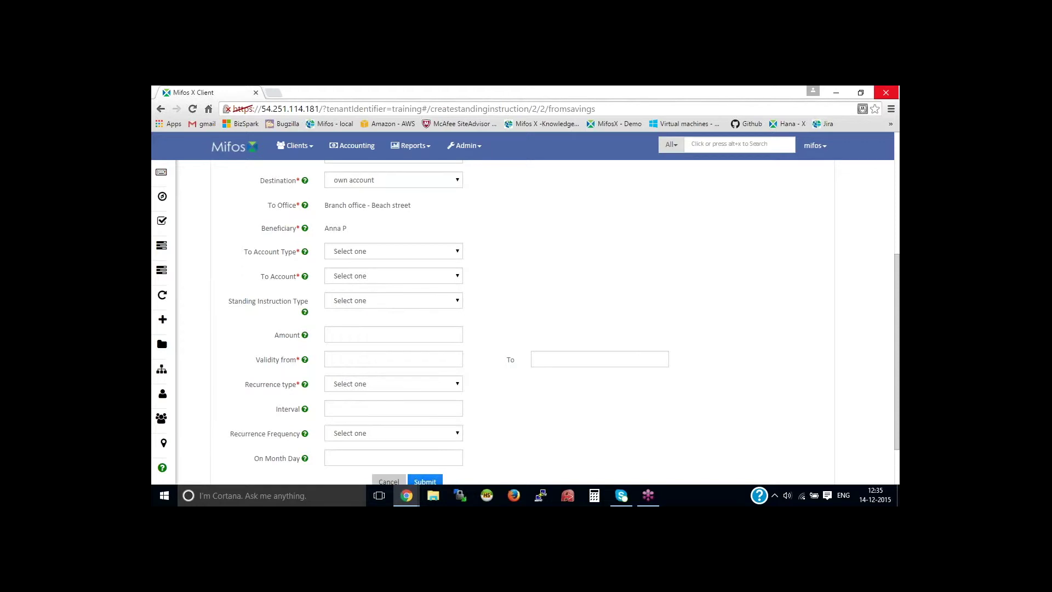
drag(324, 229, 346, 229)
click(347, 229)
- Set the destination account type to Loan Account
click(409, 253)
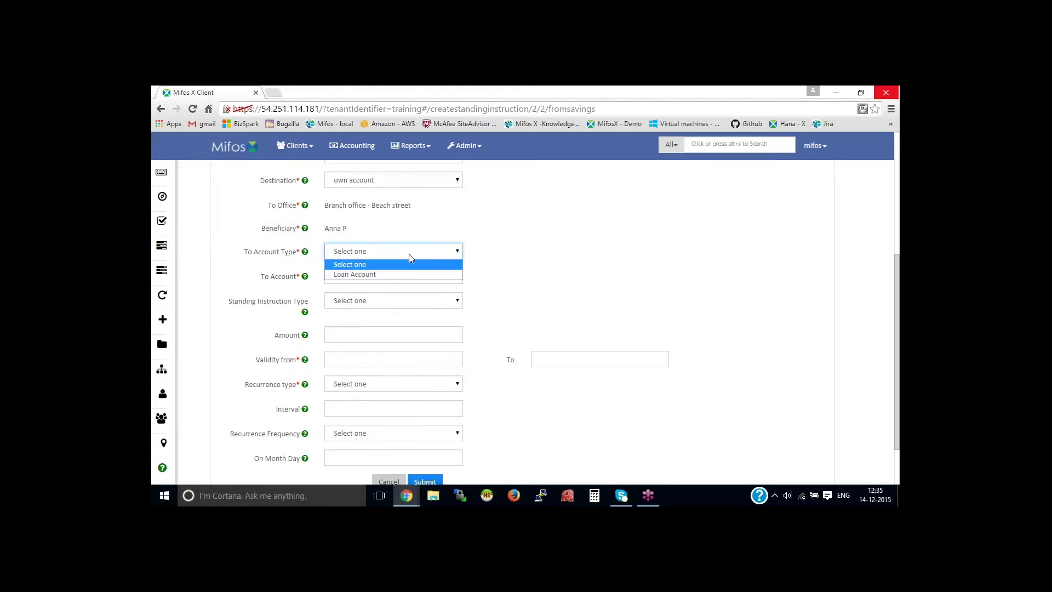
click(351, 274)
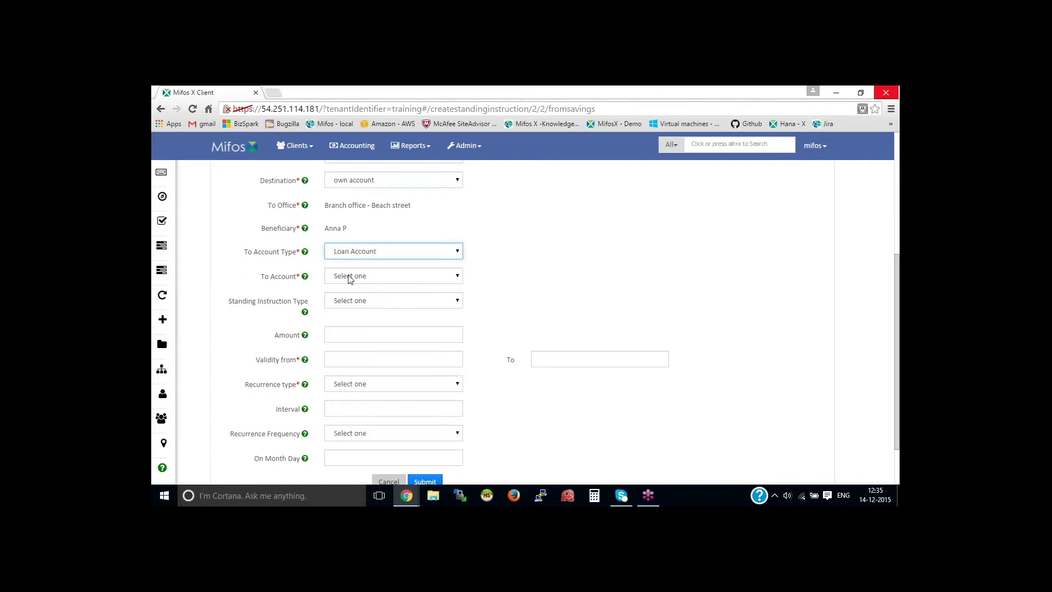
click(351, 277)
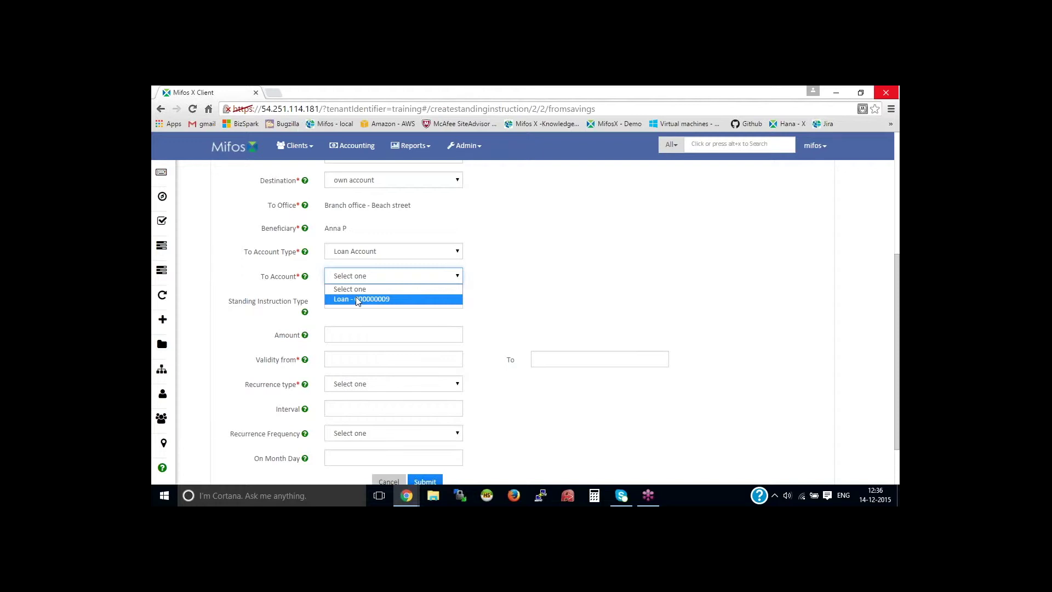
- Pay into the client's loan account as a Fixed instruction of 850
click(357, 299)
click(357, 301)
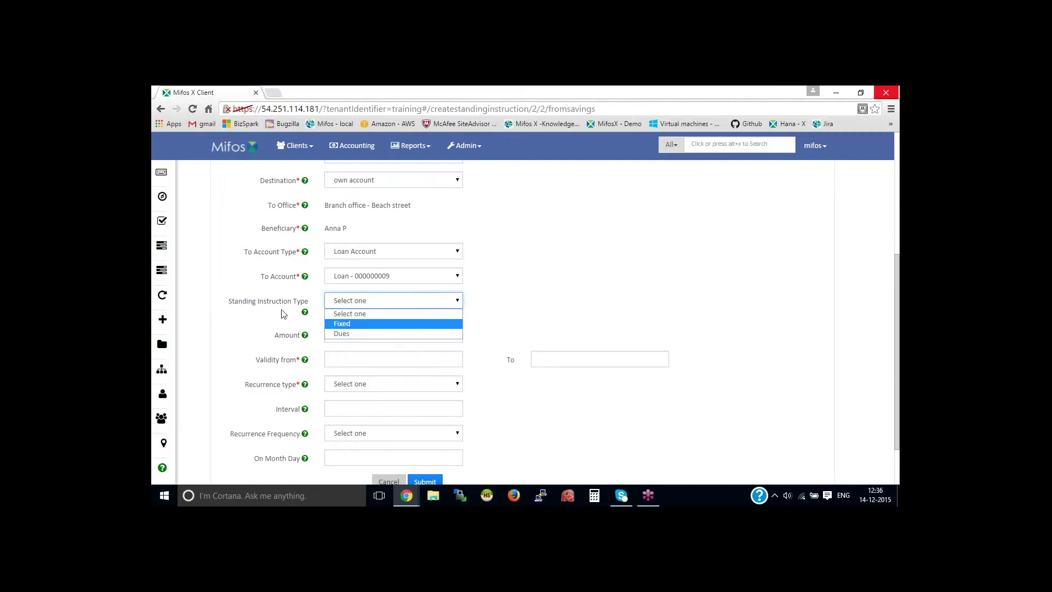
click(362, 327)
click(360, 336)
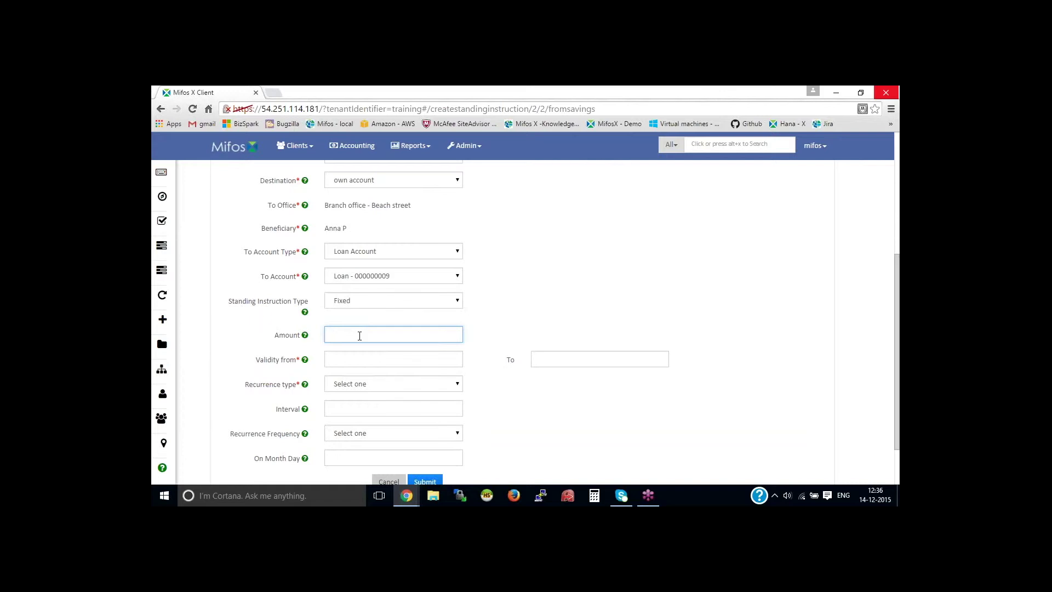
text(850)
- Switch the instruction type to Dues, then back to Fixed, keeping the 850 amount
click(406, 303)
click(350, 331)
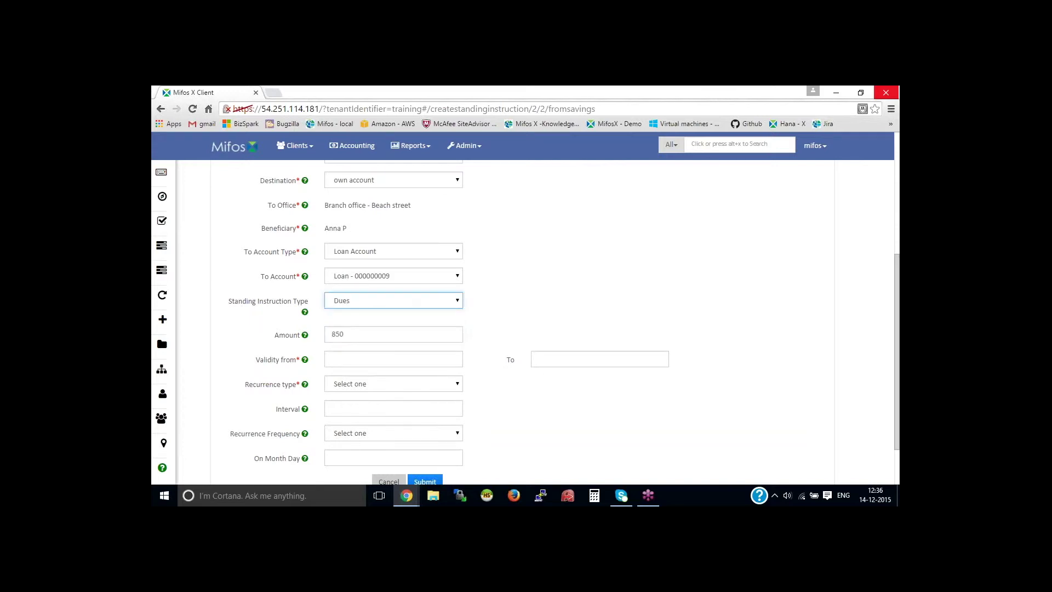
click(386, 301)
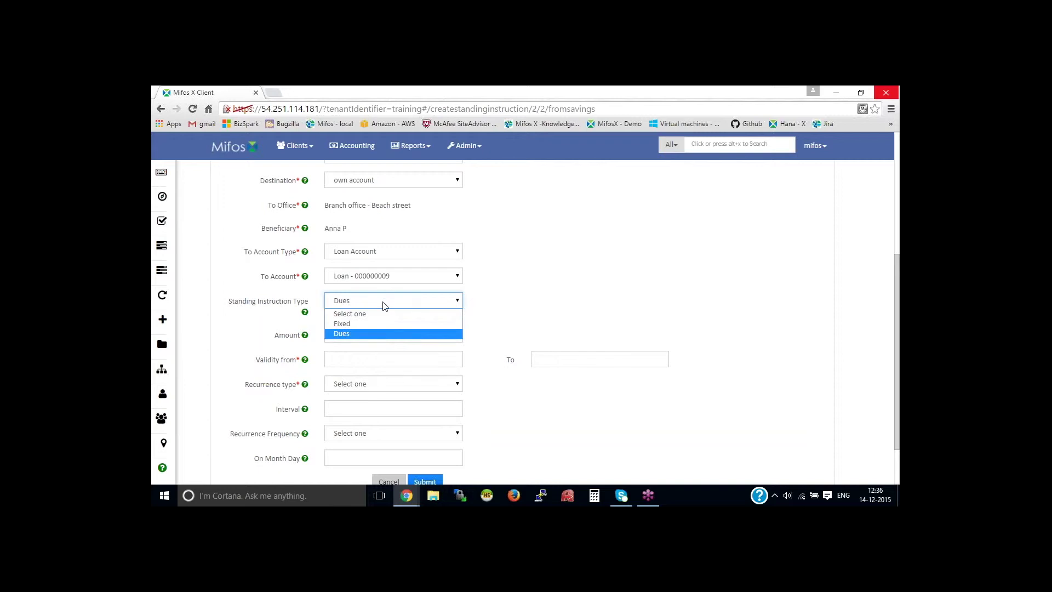
click(348, 325)
click(404, 341)
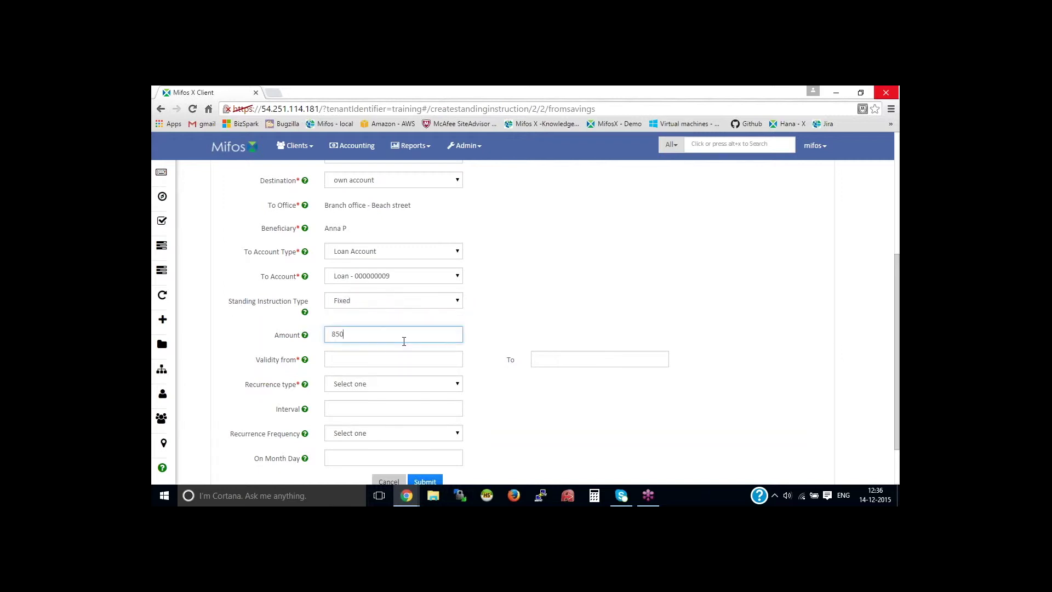
click(372, 359)
scroll(545, 376, down, 2)
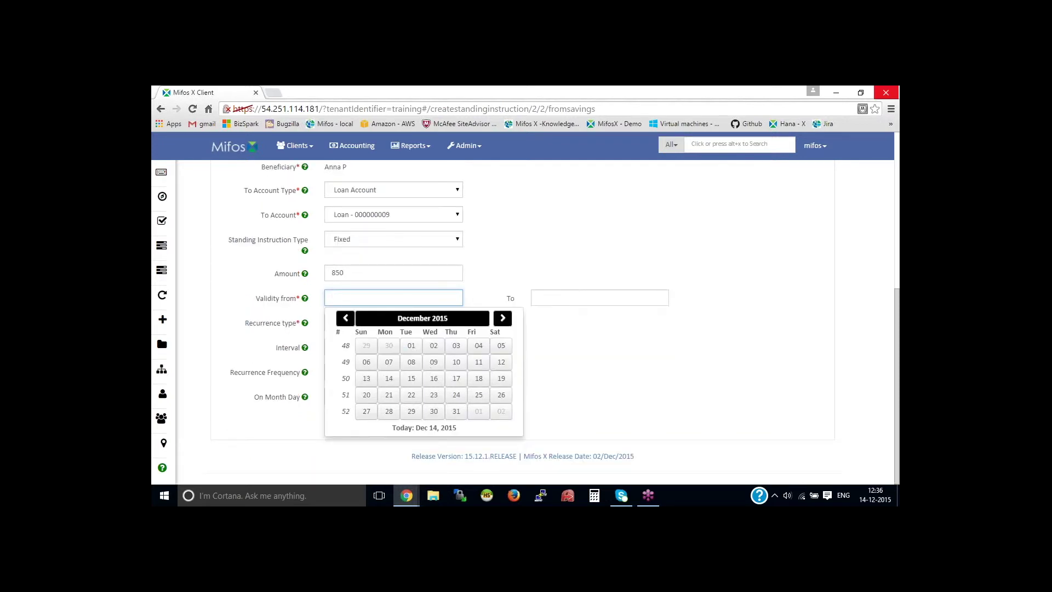
- Set the validity start date to 14 December 2015
click(390, 378)
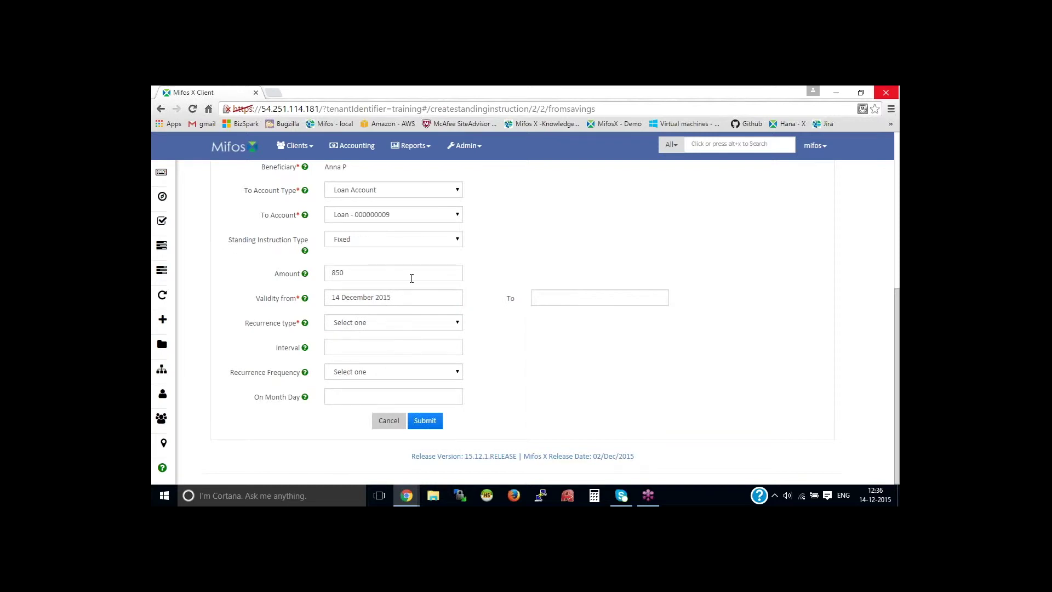
click(422, 297)
click(616, 340)
- Set the validity end date to 29 February 2016
click(559, 298)
click(466, 340)
click(539, 303)
click(709, 318)
click(709, 317)
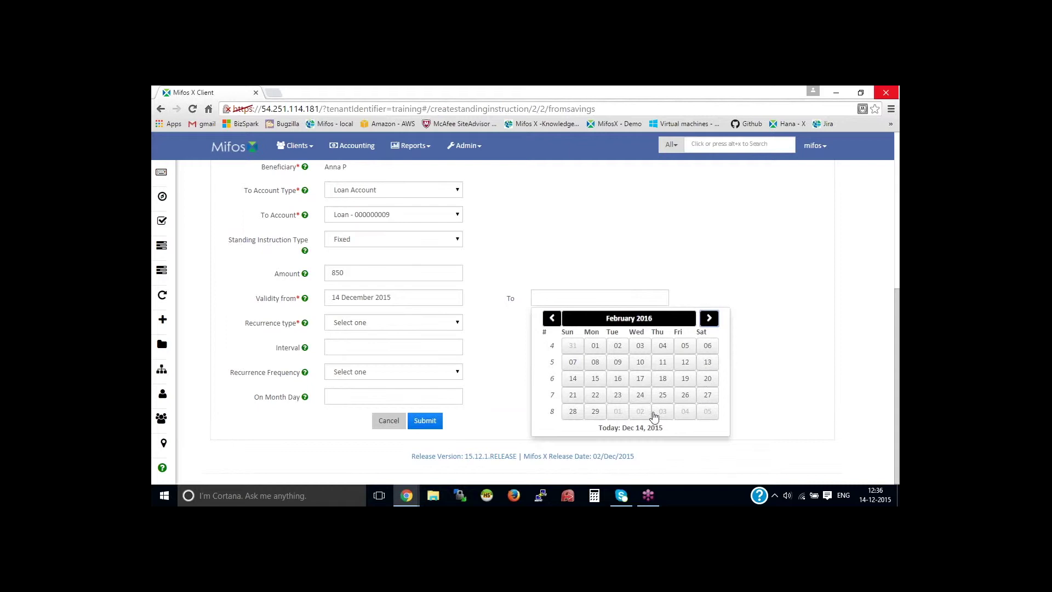
click(595, 412)
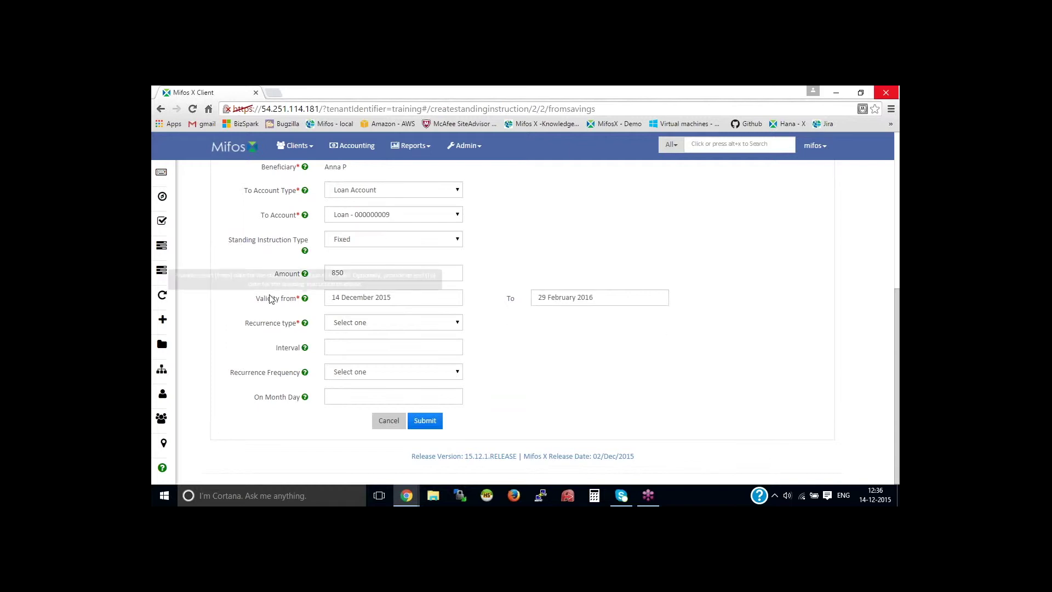
click(387, 323)
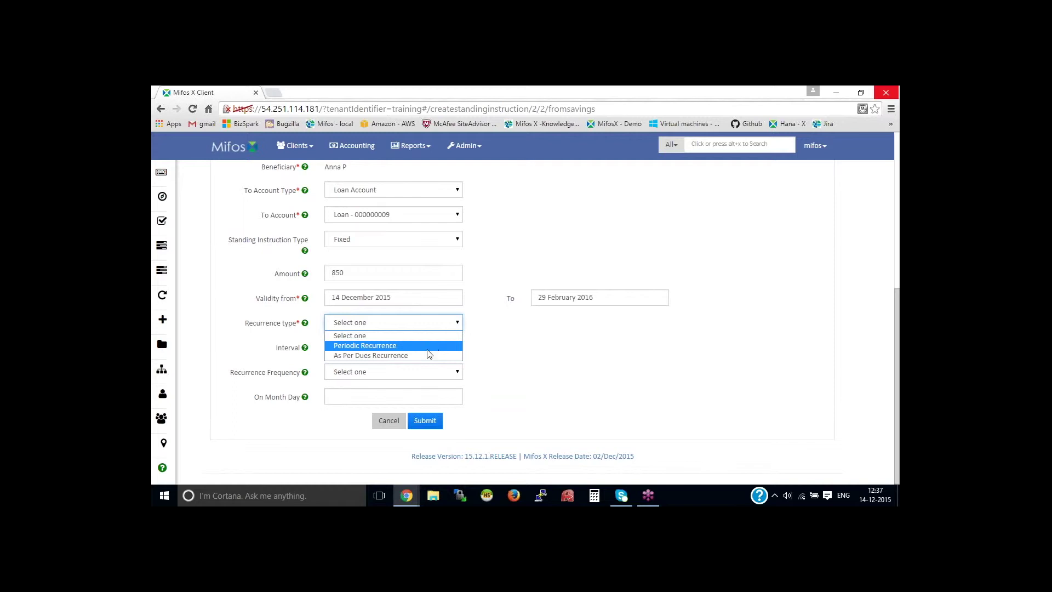
- Make the instruction recur periodically with interval 1 and a weekly frequency
click(392, 347)
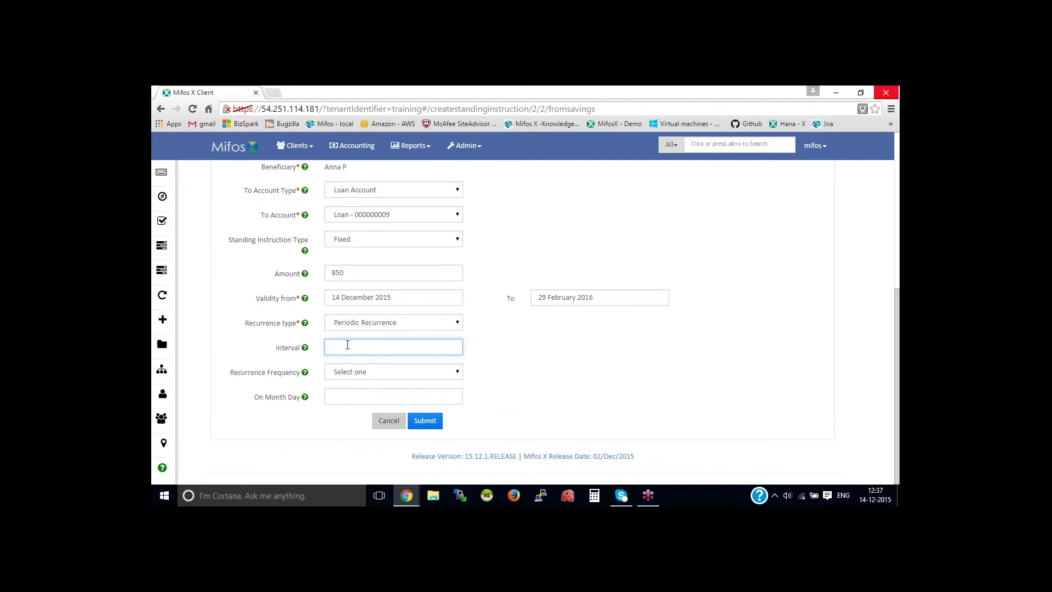
text(1)
click(359, 372)
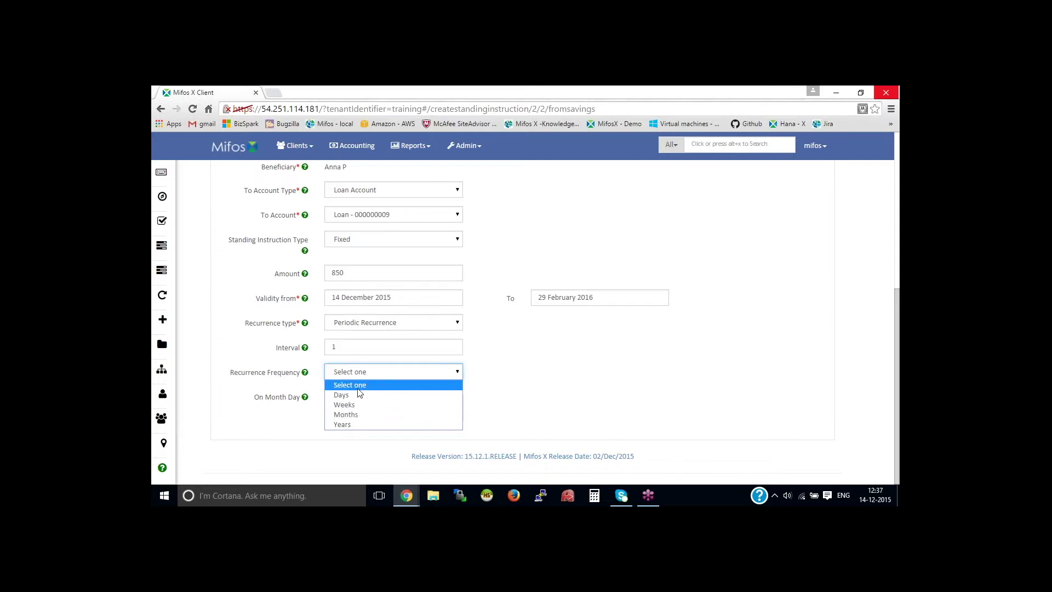
click(356, 405)
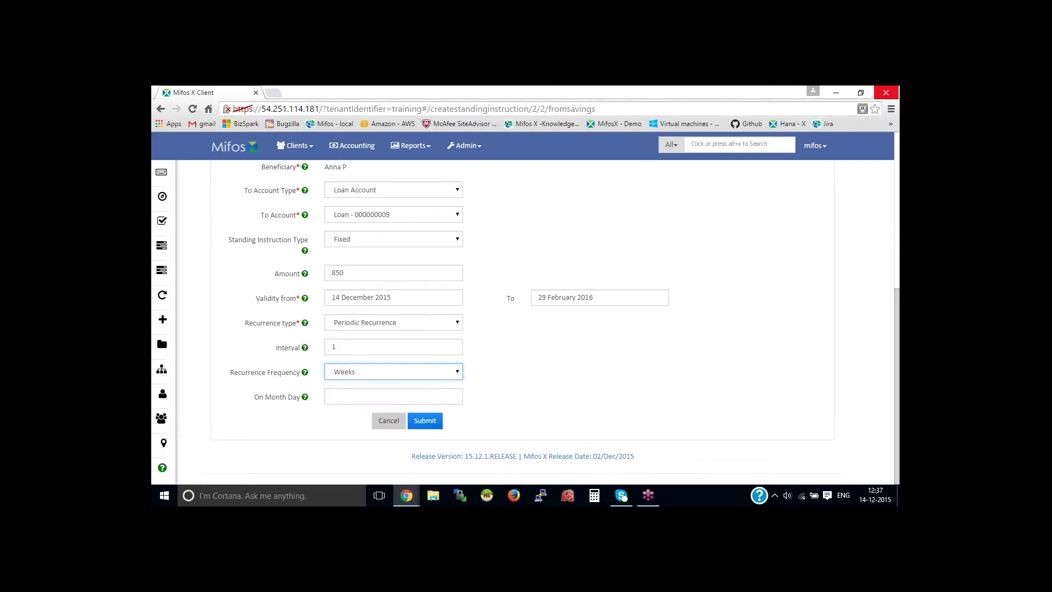
click(356, 396)
scroll(534, 394, down, 1)
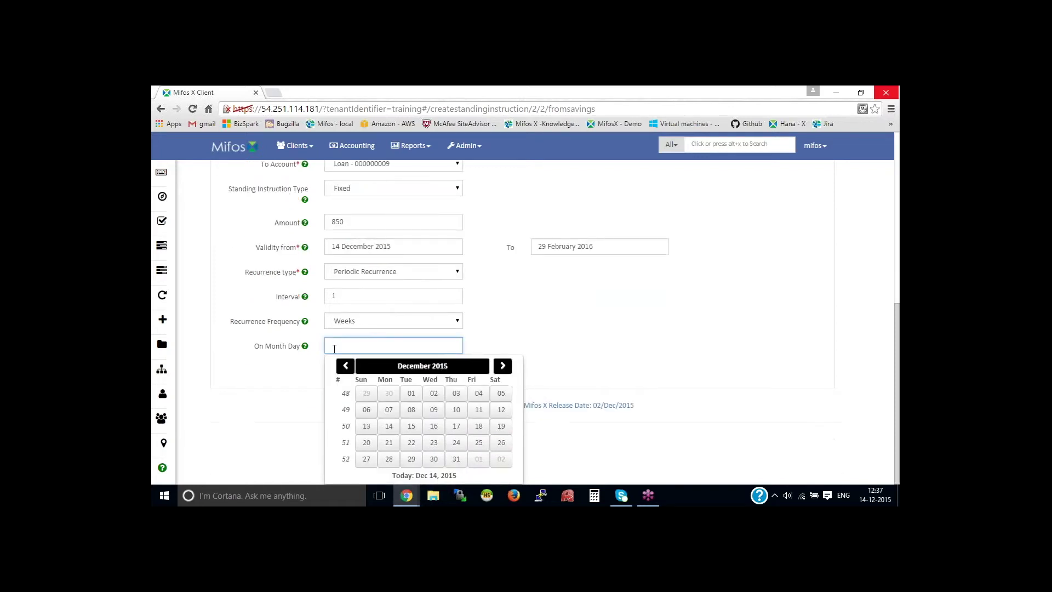
mouse_move(305, 348)
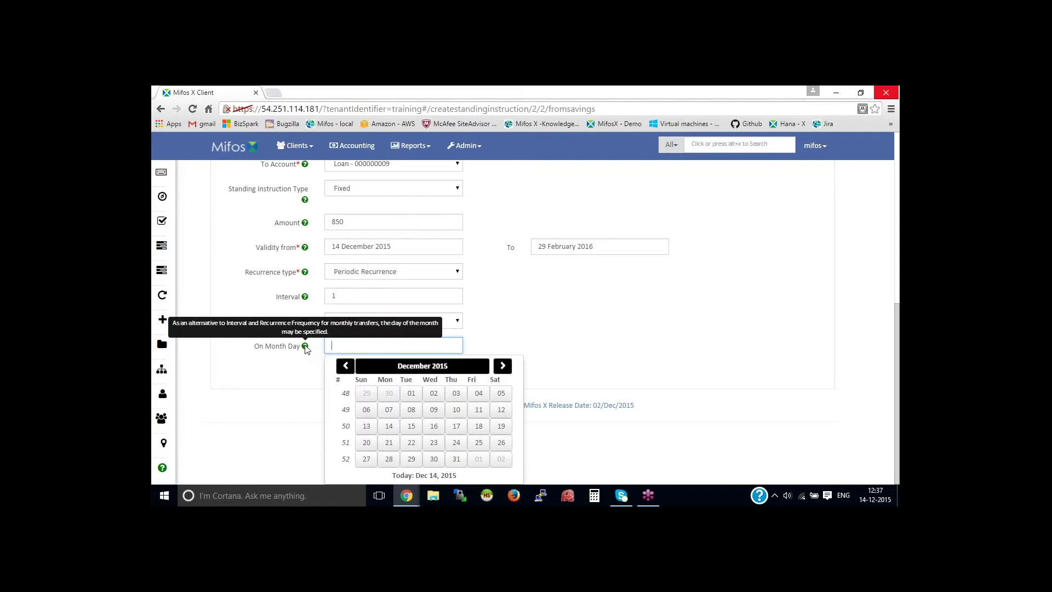
scroll(272, 374, up, 1)
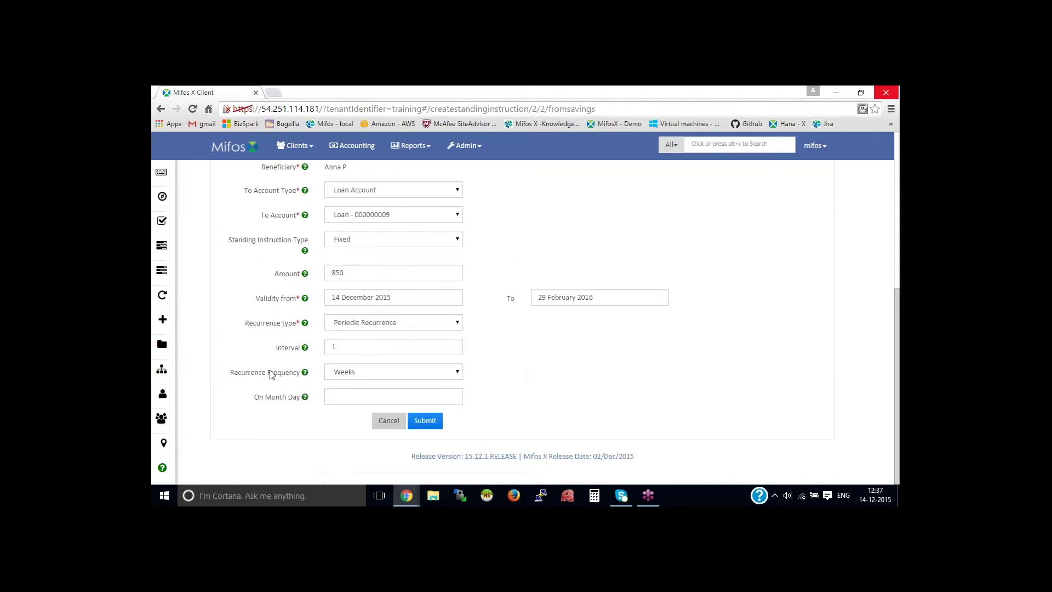
- Submit the standing instruction and view the client's standing instructions list
click(437, 423)
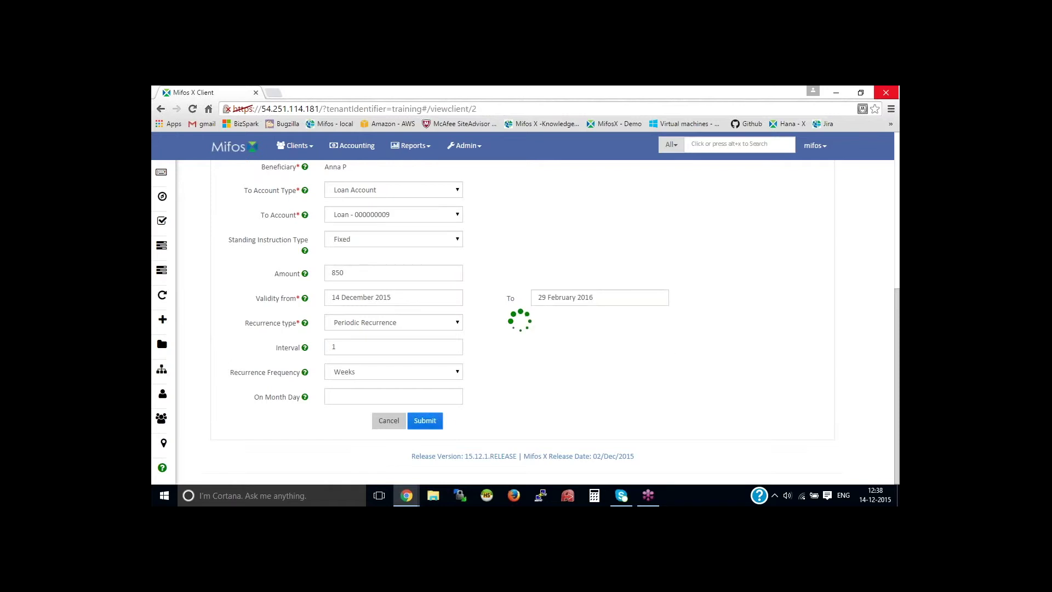
click(806, 232)
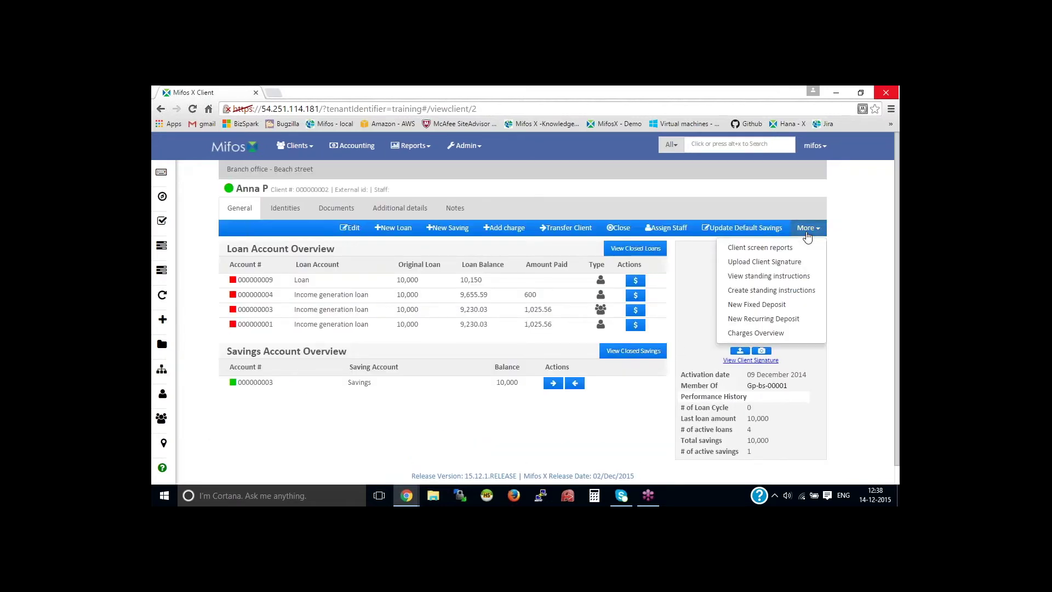
click(743, 276)
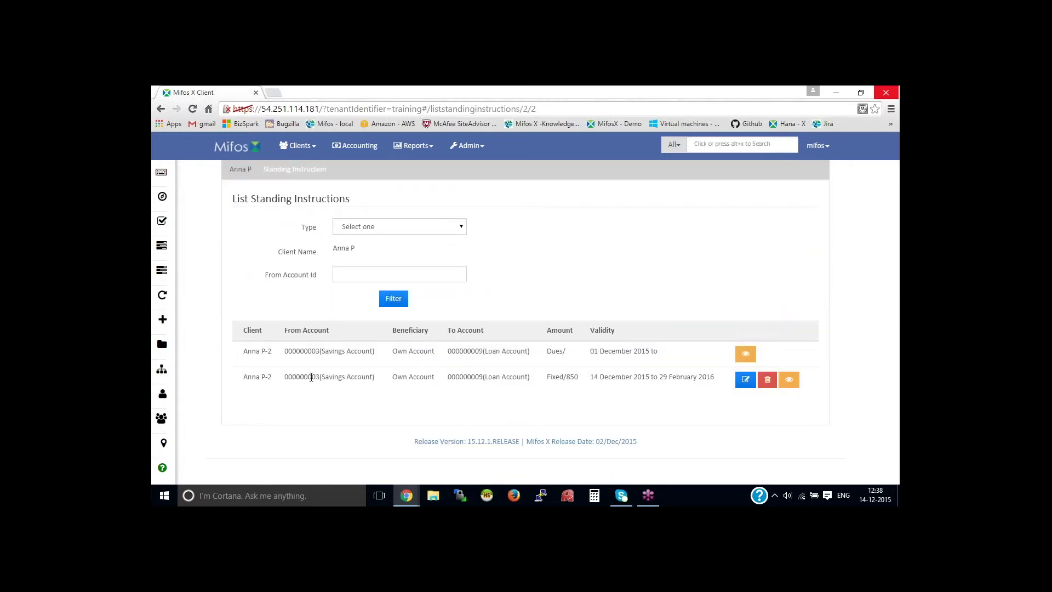
drag(720, 382, 313, 367)
click(450, 402)
- Check the new entry's Fixed 850 amount and validity dates, then return to the client overview
triple_click(556, 378)
click(585, 390)
drag(592, 378, 639, 382)
click(652, 379)
click(240, 170)
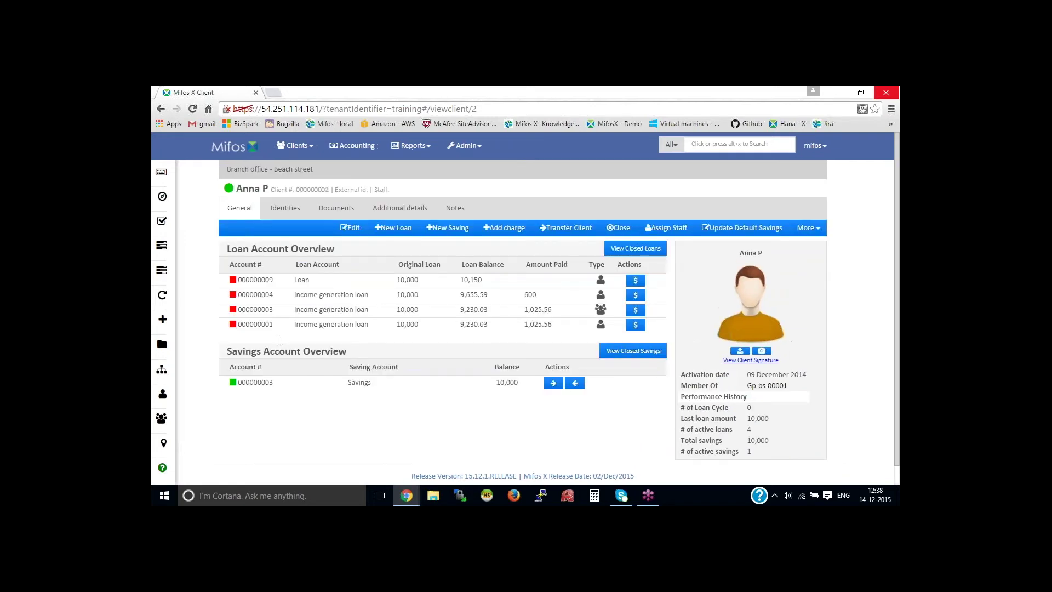
- Open the client's loan account and review weekly 850 instalments starting 15 December 2015
click(307, 283)
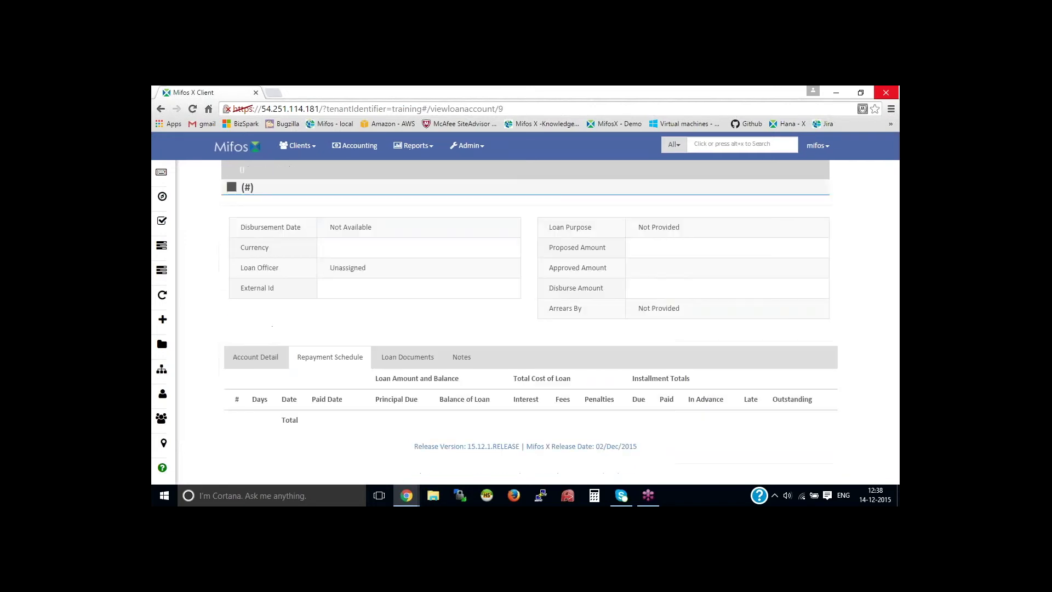
scroll(361, 408, down, 3)
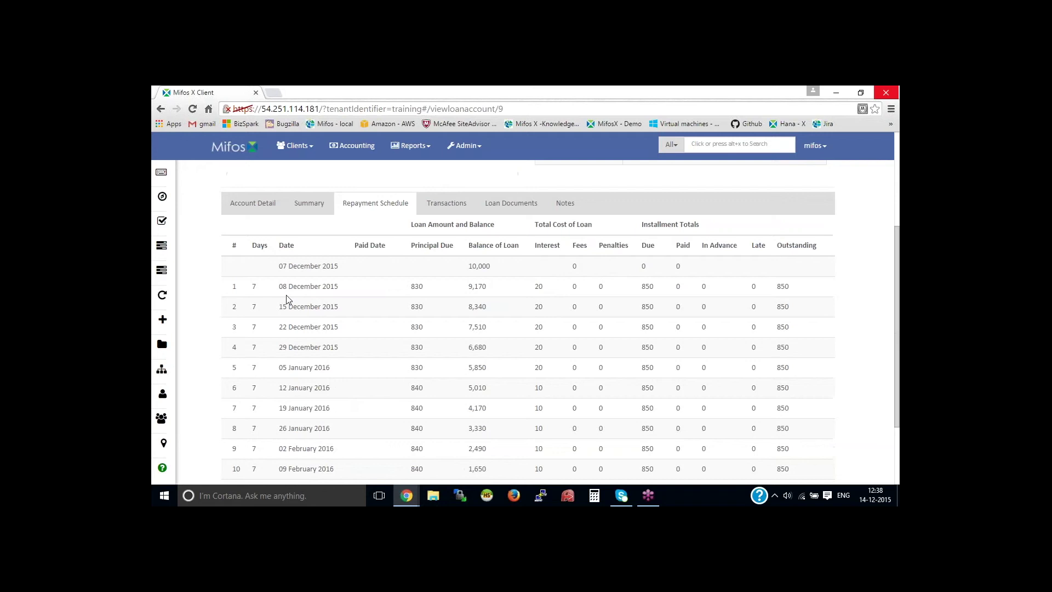
drag(278, 307, 346, 304)
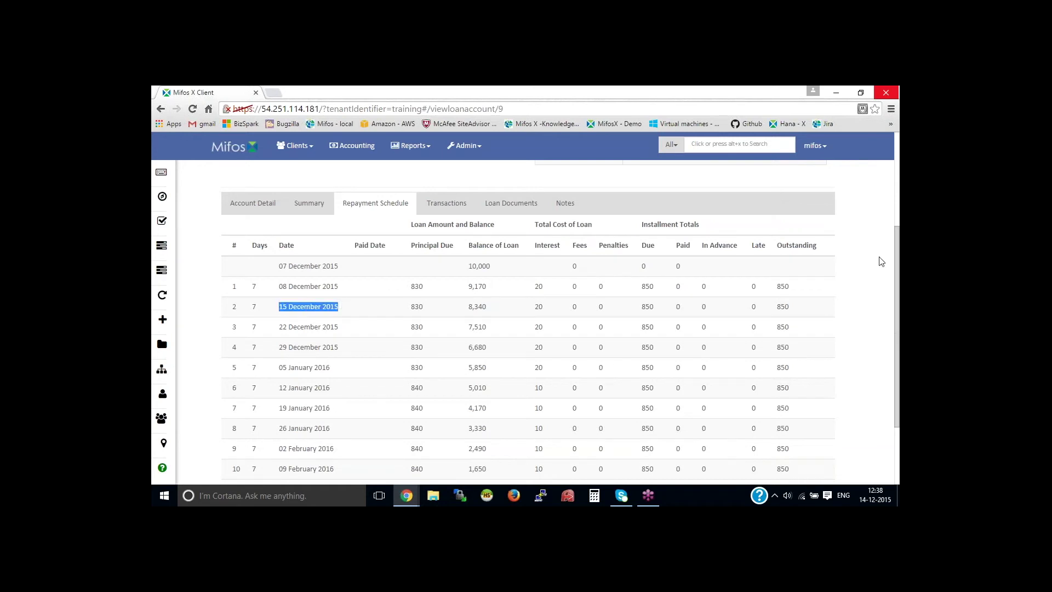
drag(408, 311, 789, 308)
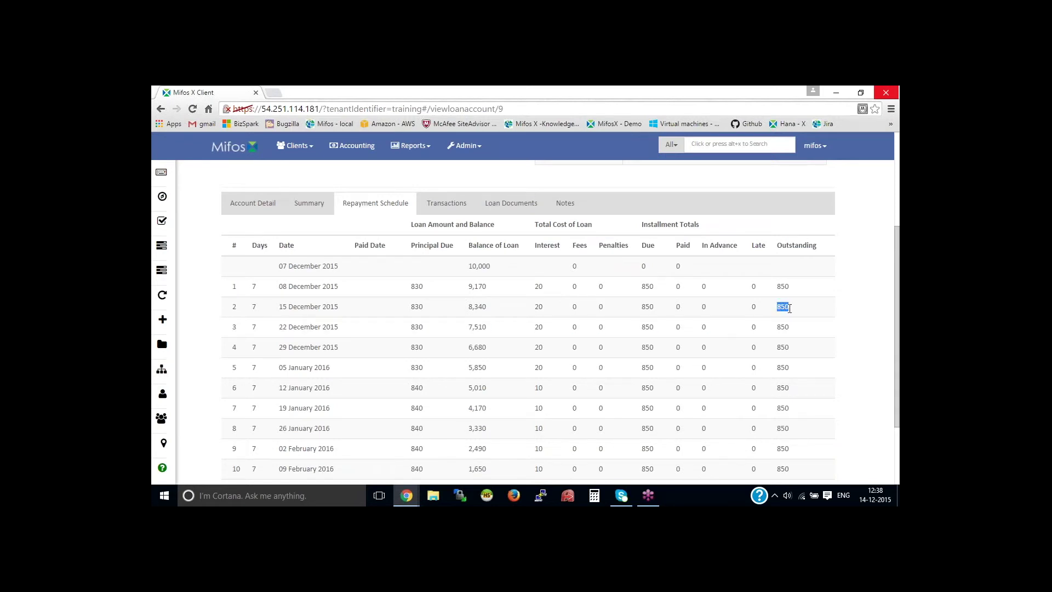
scroll(712, 285, up, 2)
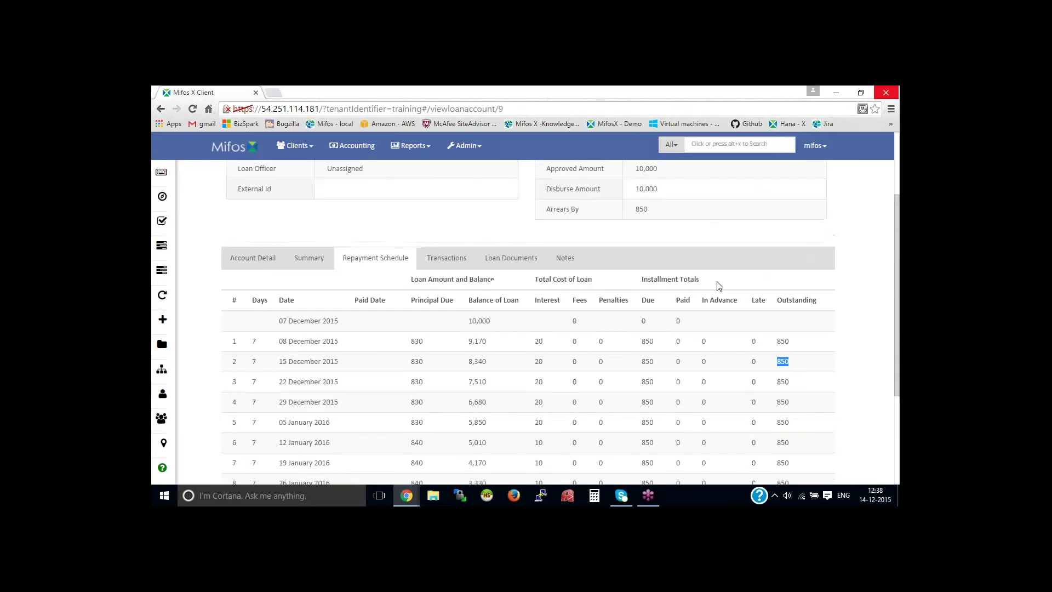
scroll(719, 285, down, 1)
scroll(718, 285, down, 1)
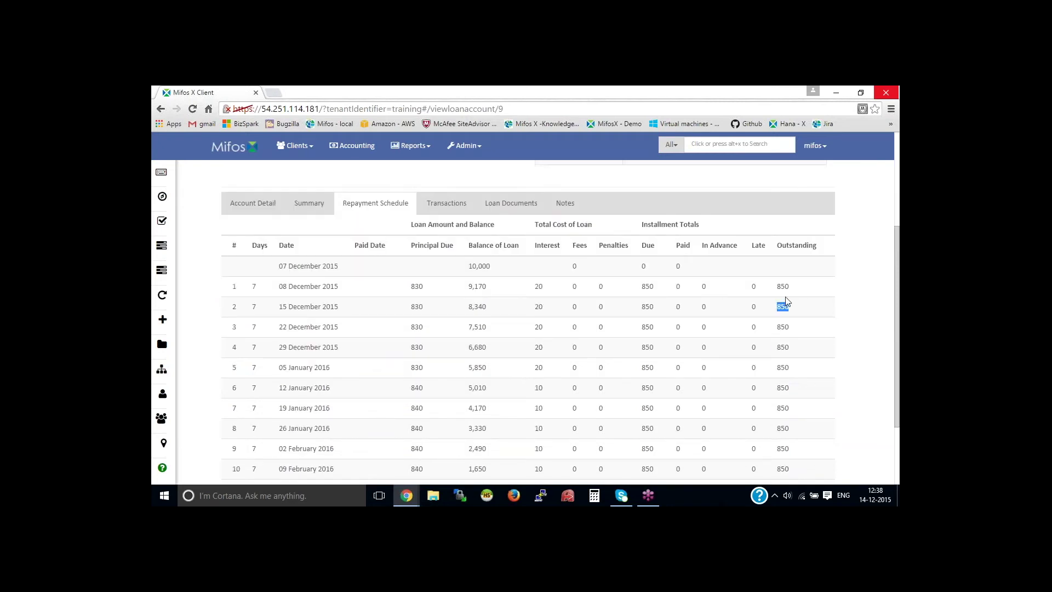
drag(780, 286, 791, 284)
scroll(712, 274, up, 3)
click(483, 147)
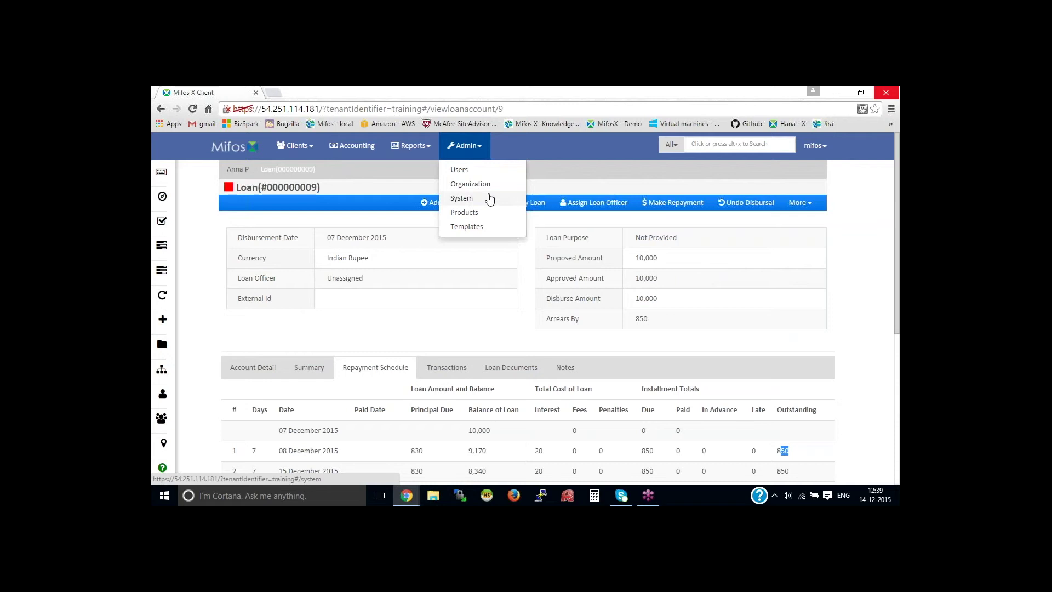
- Open Scheduler Jobs under System administration and tick Execute Standing Instruction
click(490, 199)
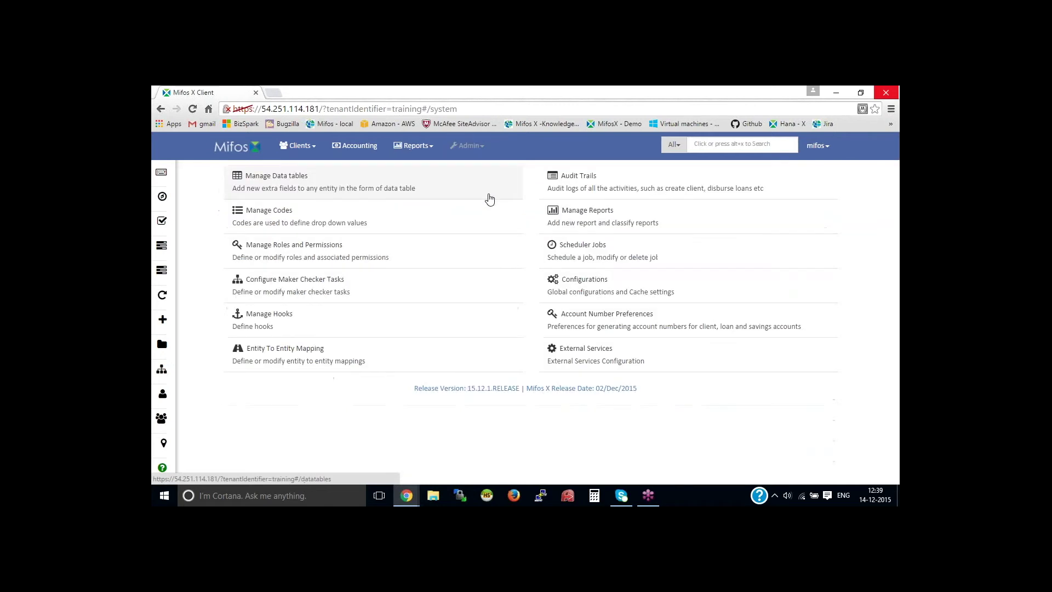
click(625, 250)
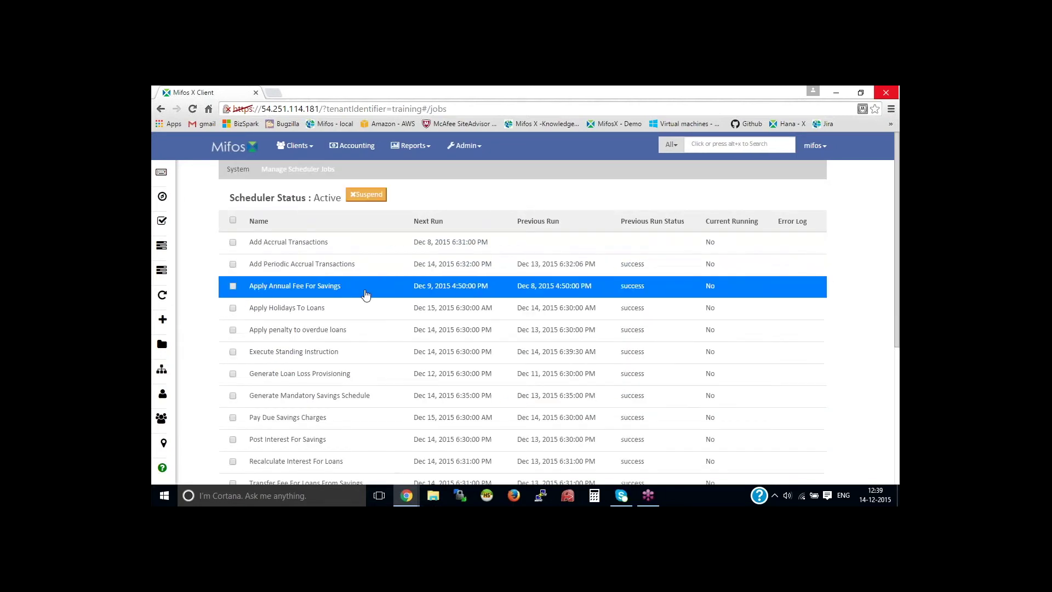
scroll(366, 294, down, 1)
click(233, 297)
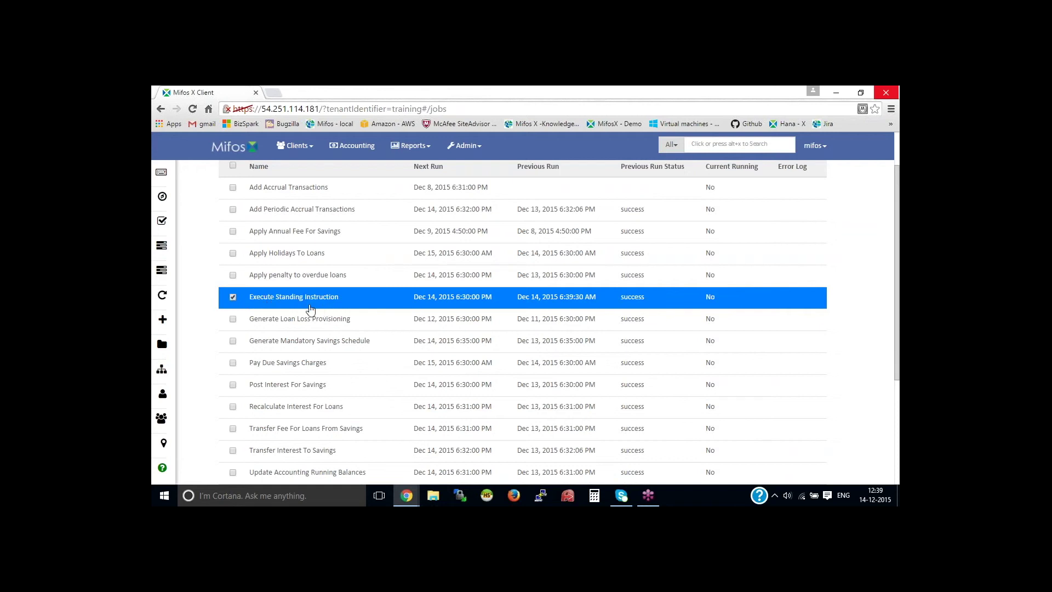
- Review the job's run times, then go back to the System administration page
scroll(370, 306, down, 2)
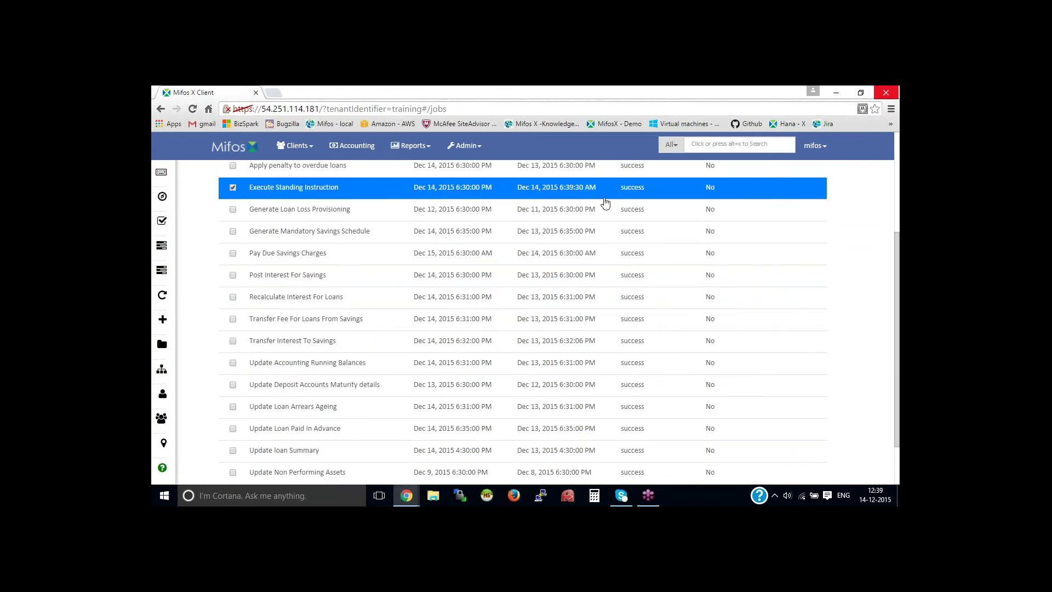
scroll(601, 451, down, 1)
scroll(601, 433, up, 4)
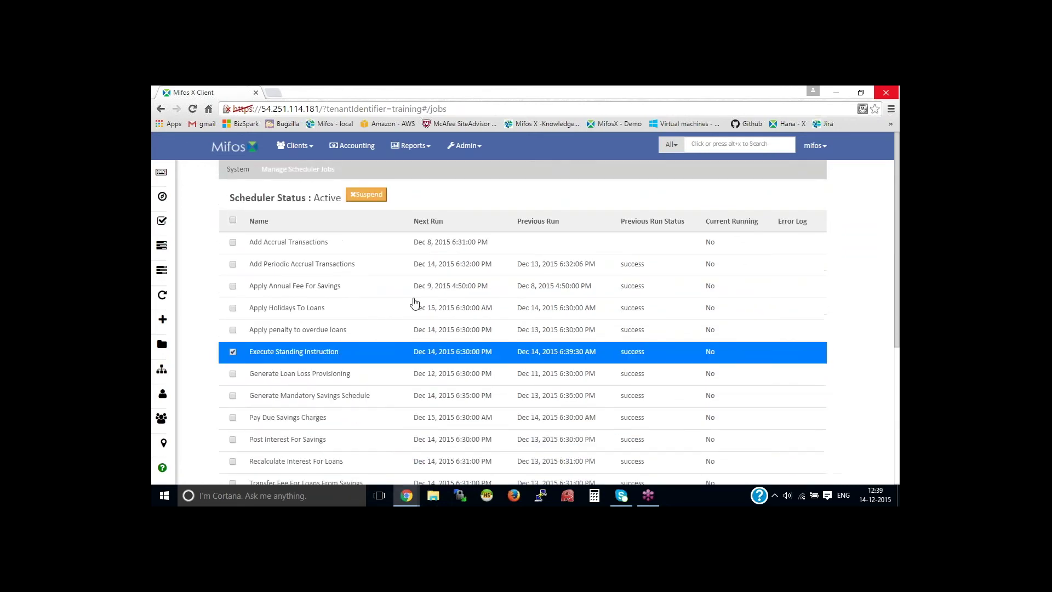
scroll(252, 181, up, 1)
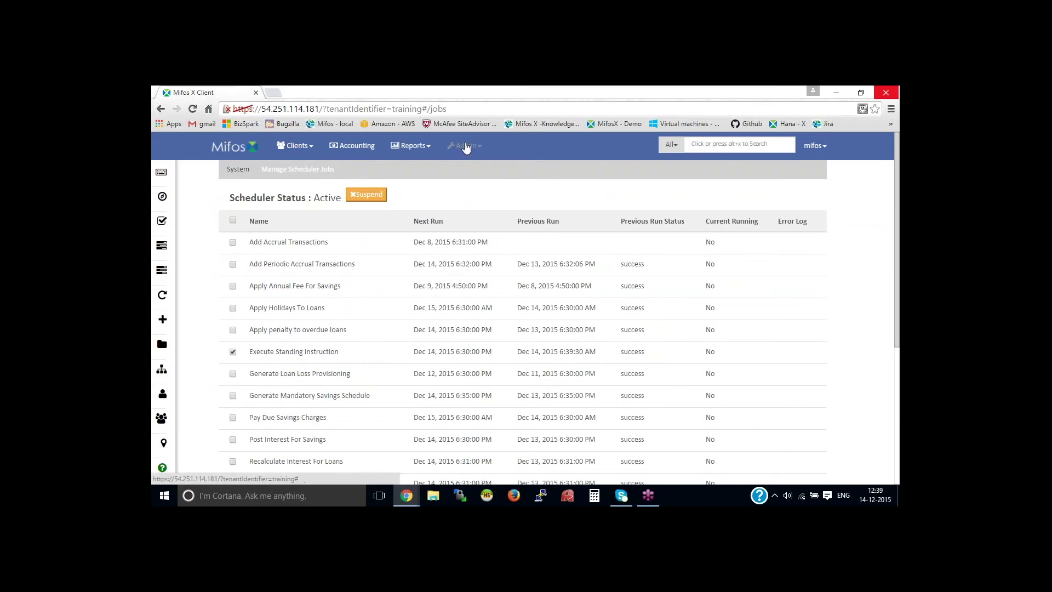
click(465, 145)
click(462, 198)
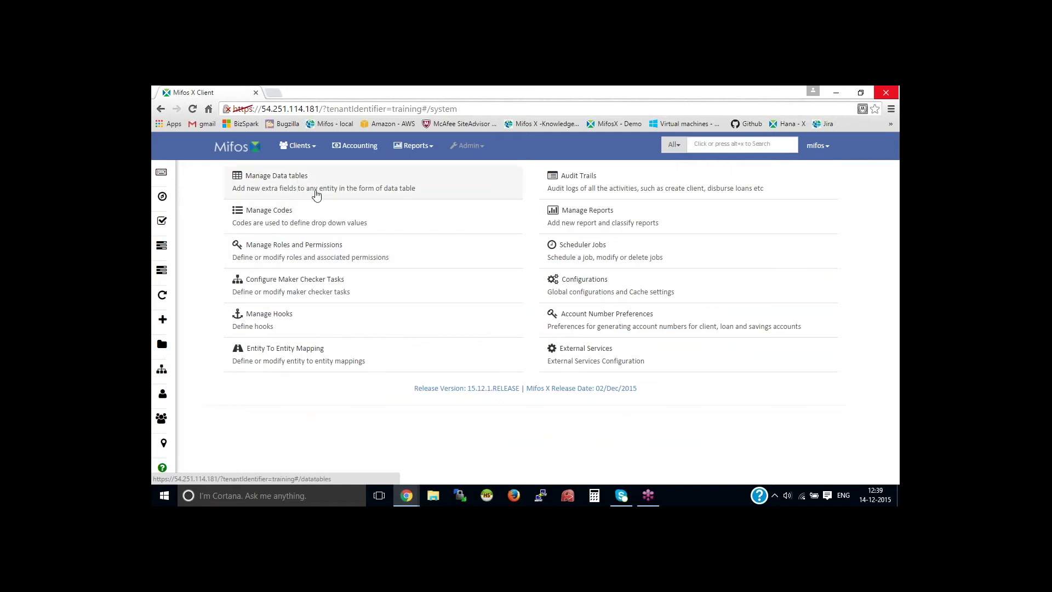
- Search Organization's Standing Instructions History with no filters applied
click(480, 147)
click(476, 186)
click(298, 278)
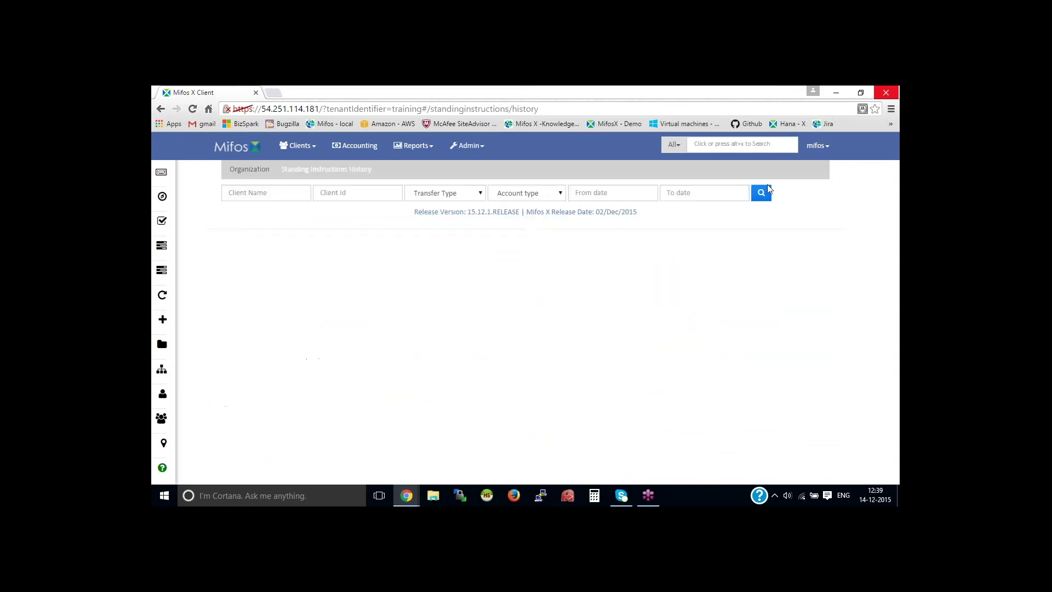
click(766, 187)
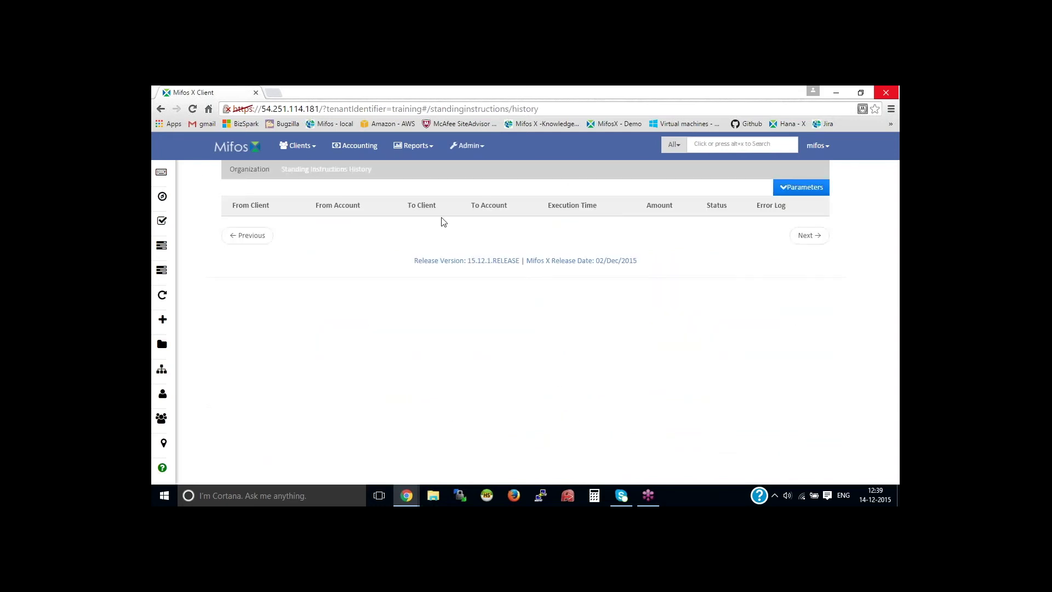